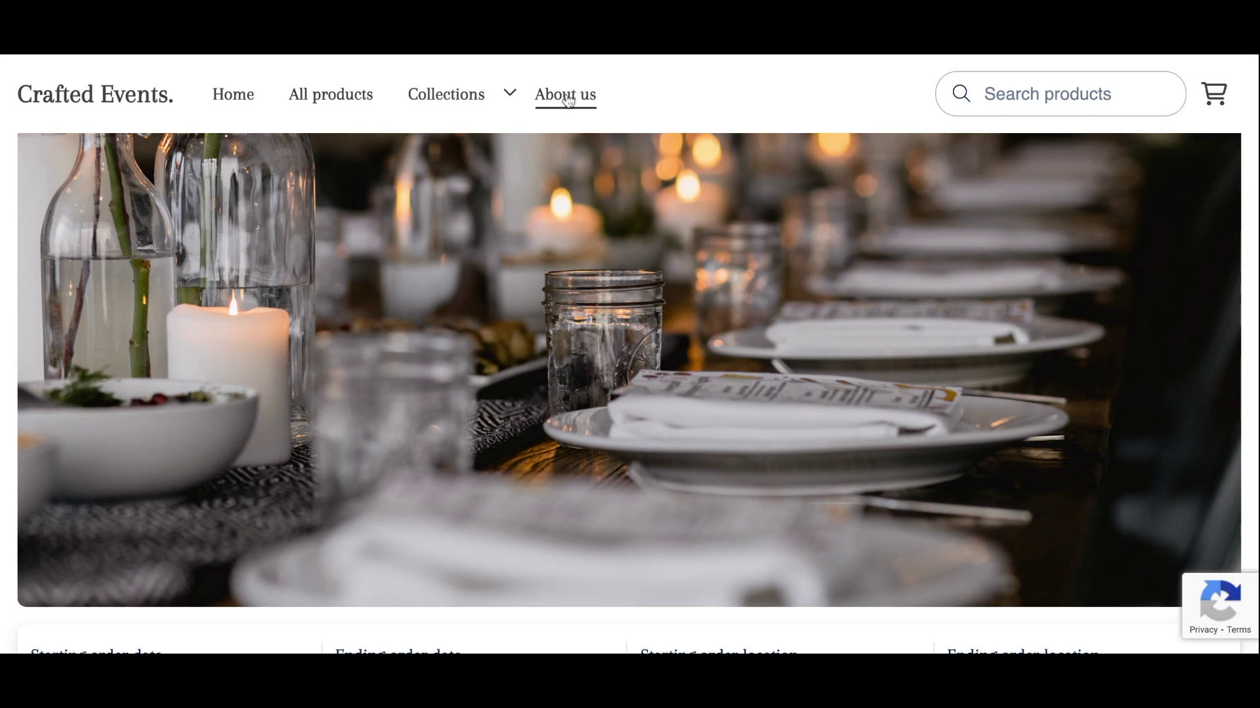
Expand and collapse the storefront's Collections submenu to check Dining, Furniture, Decor and Wedding Kits
left_click(509, 94)
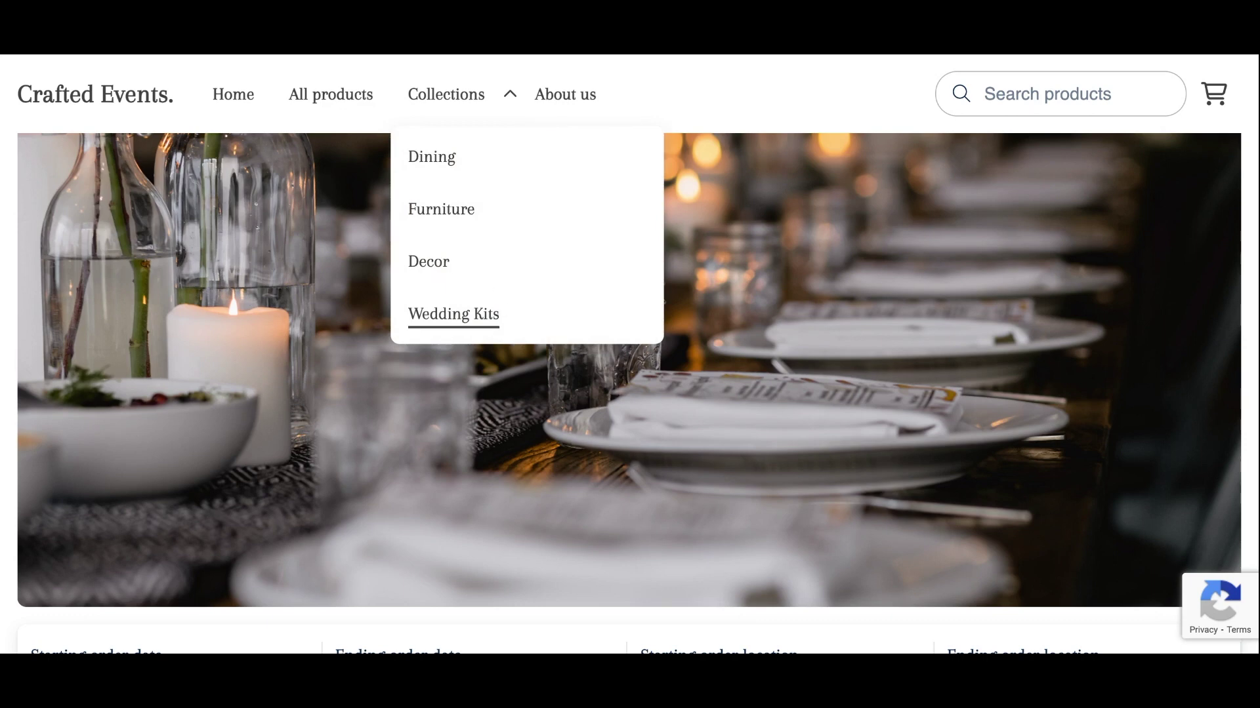
left_click(514, 105)
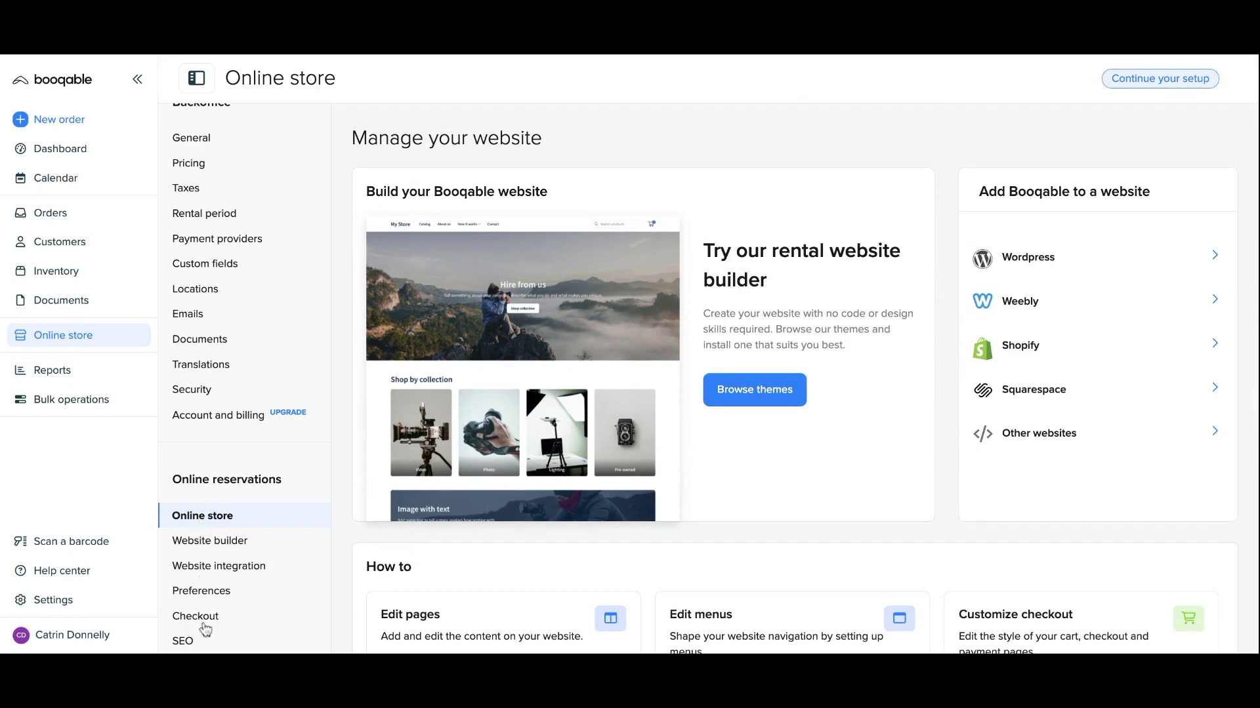
Find the Kylie theme in the themes gallery and install it as the active theme
left_click(752, 391)
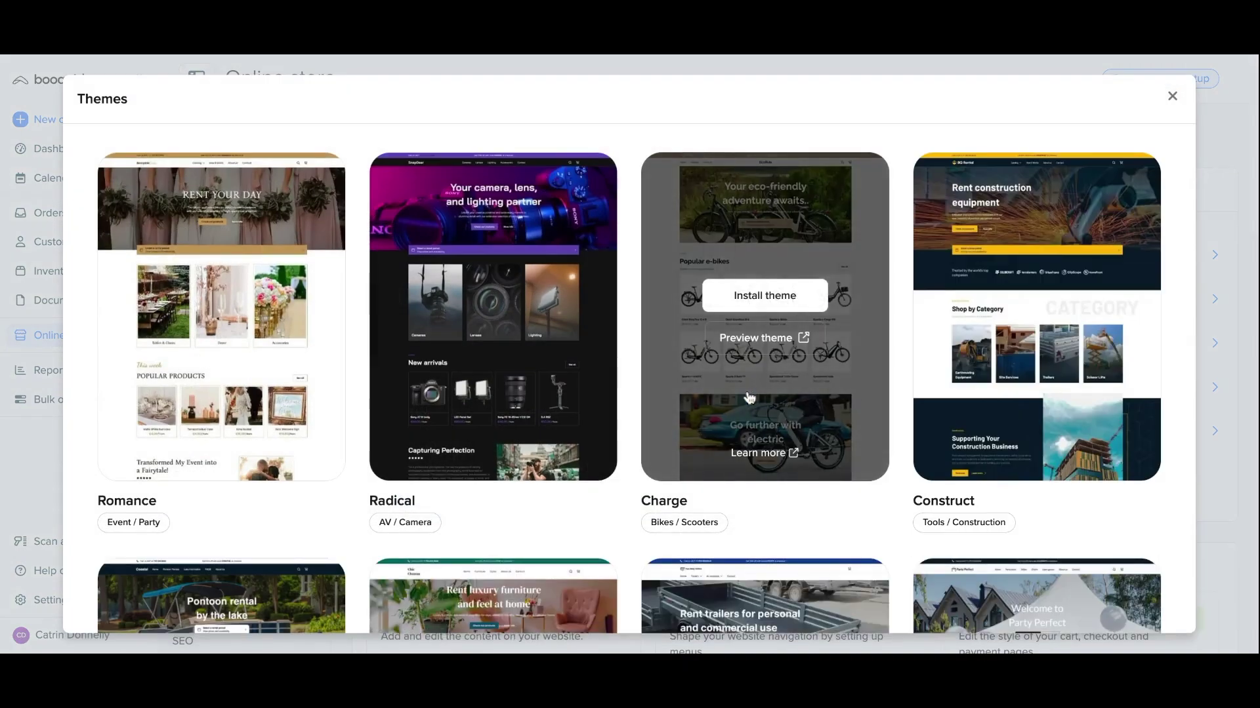
scroll(749, 397, "down", 3)
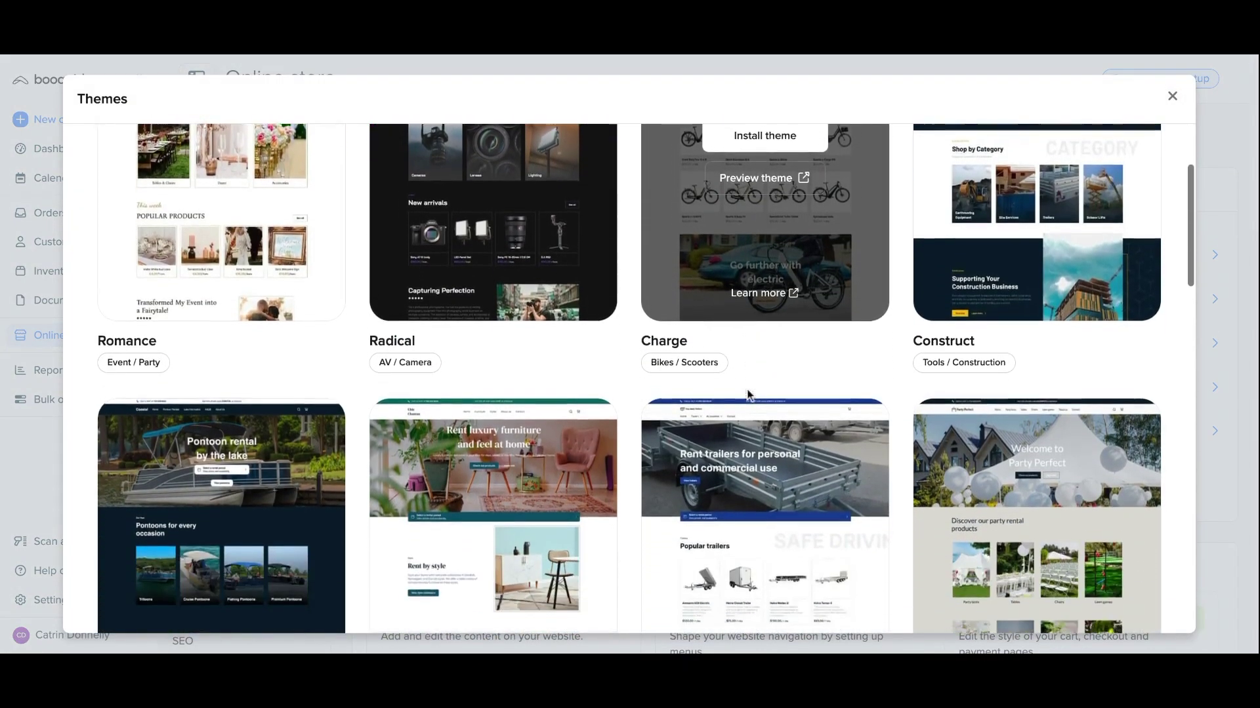
scroll(747, 394, "down", 5)
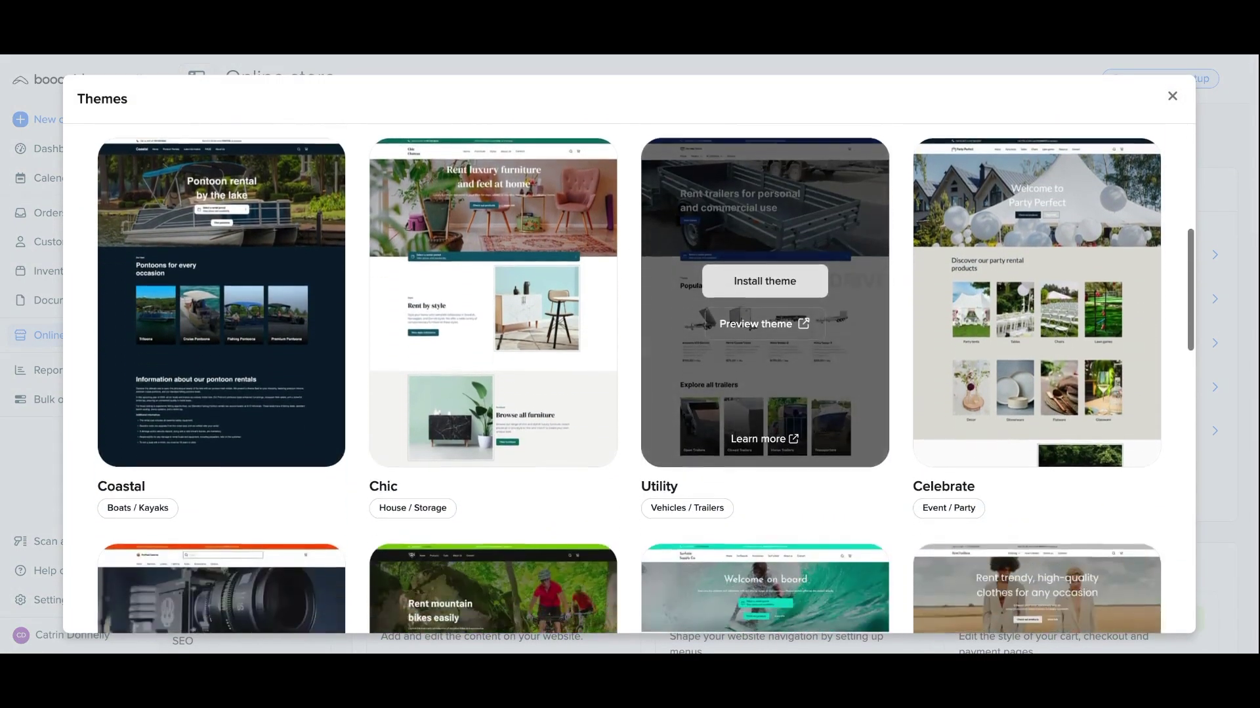
scroll(747, 394, "down", 4)
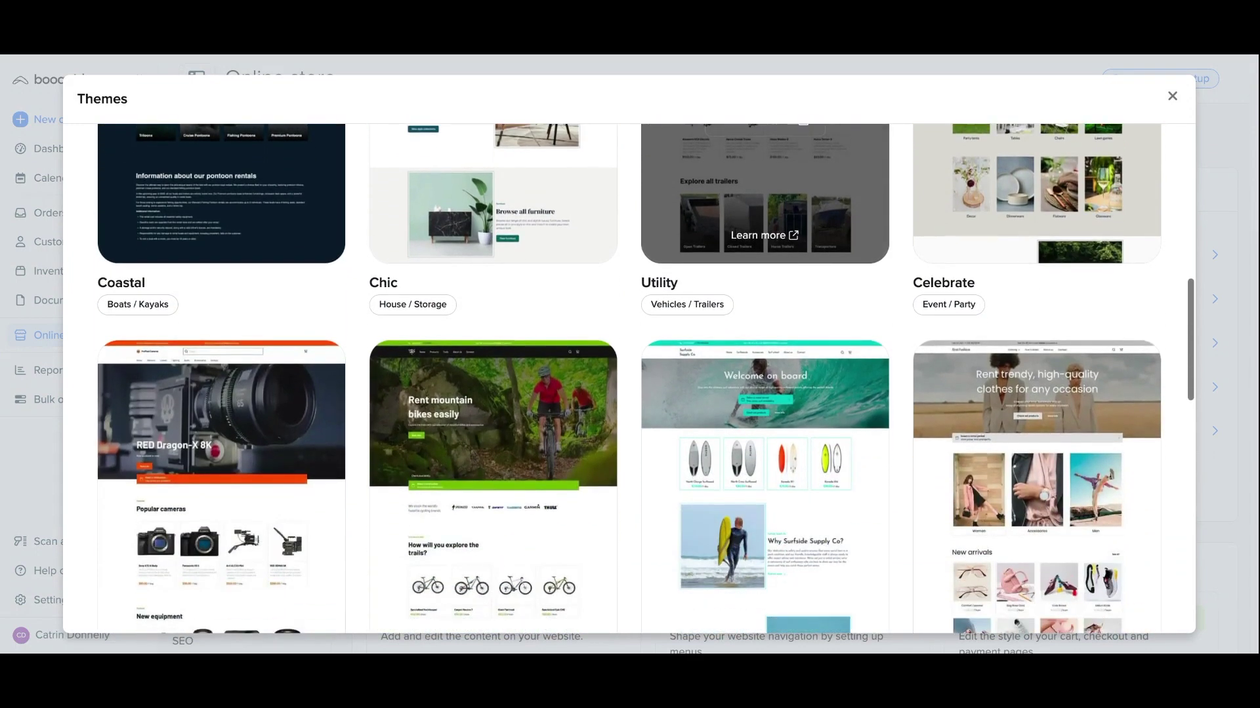
scroll(764, 394, "down", 4)
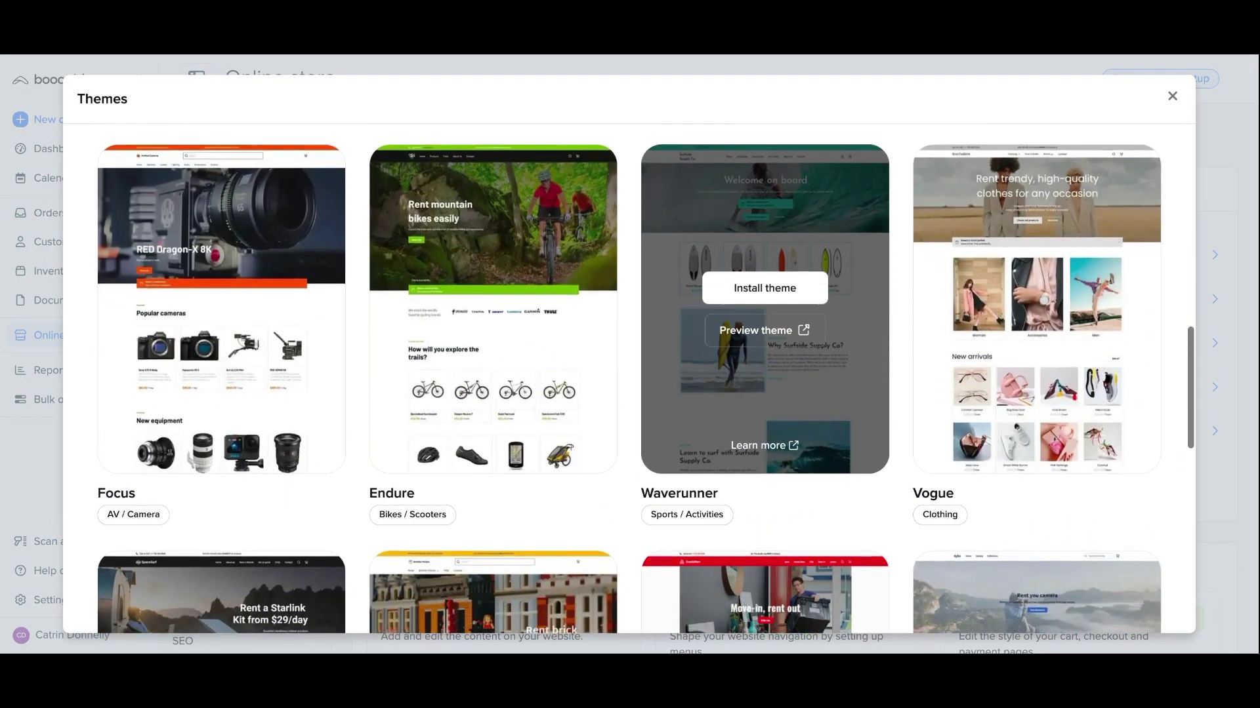
scroll(764, 393, "down", 5)
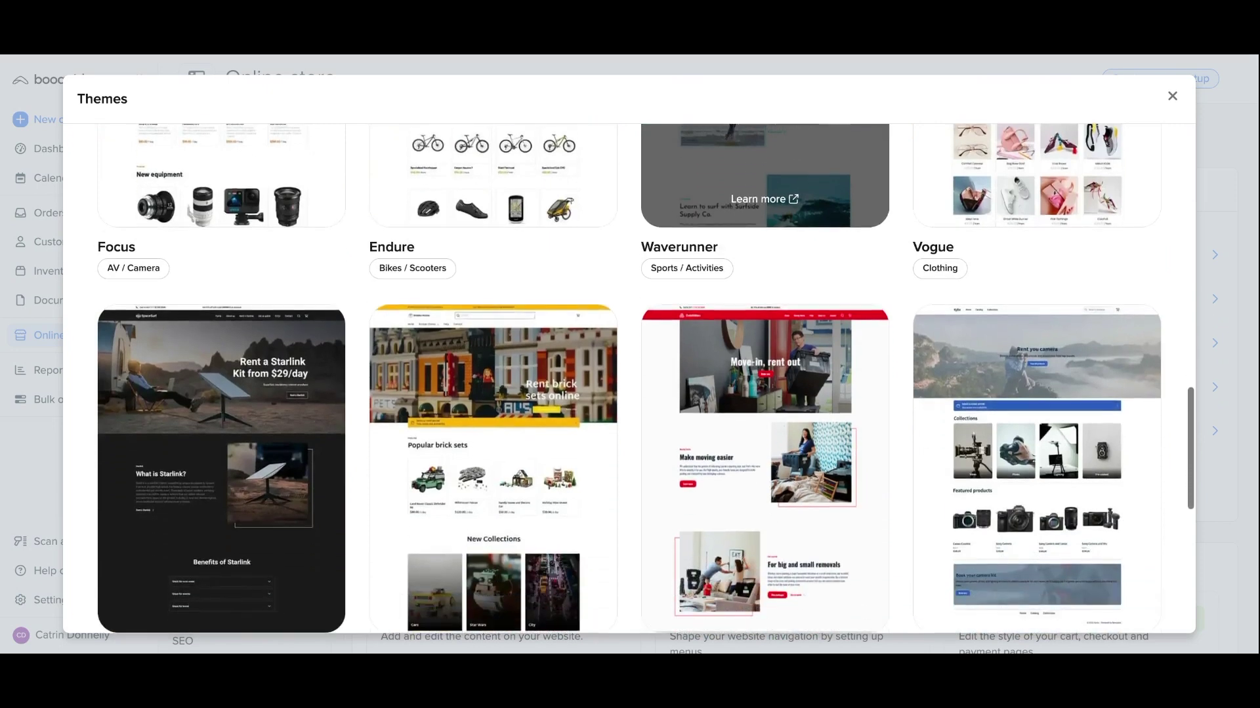
scroll(764, 393, "down", 4)
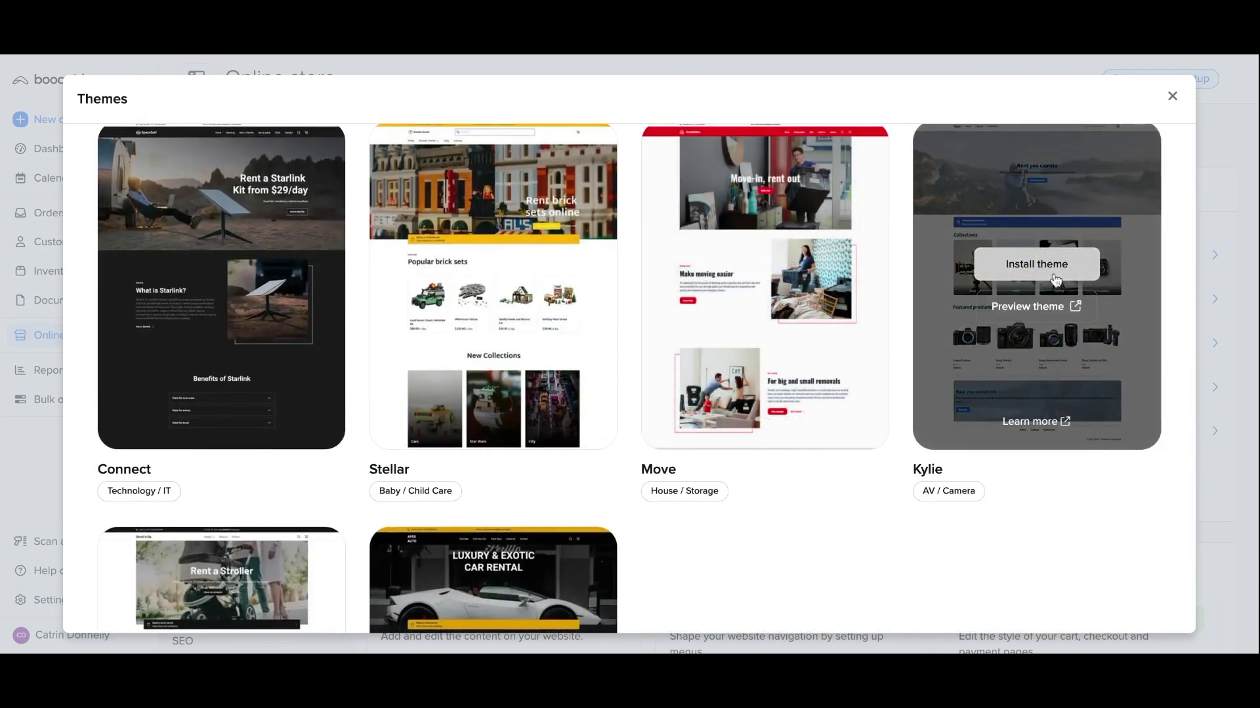
left_click(1056, 280)
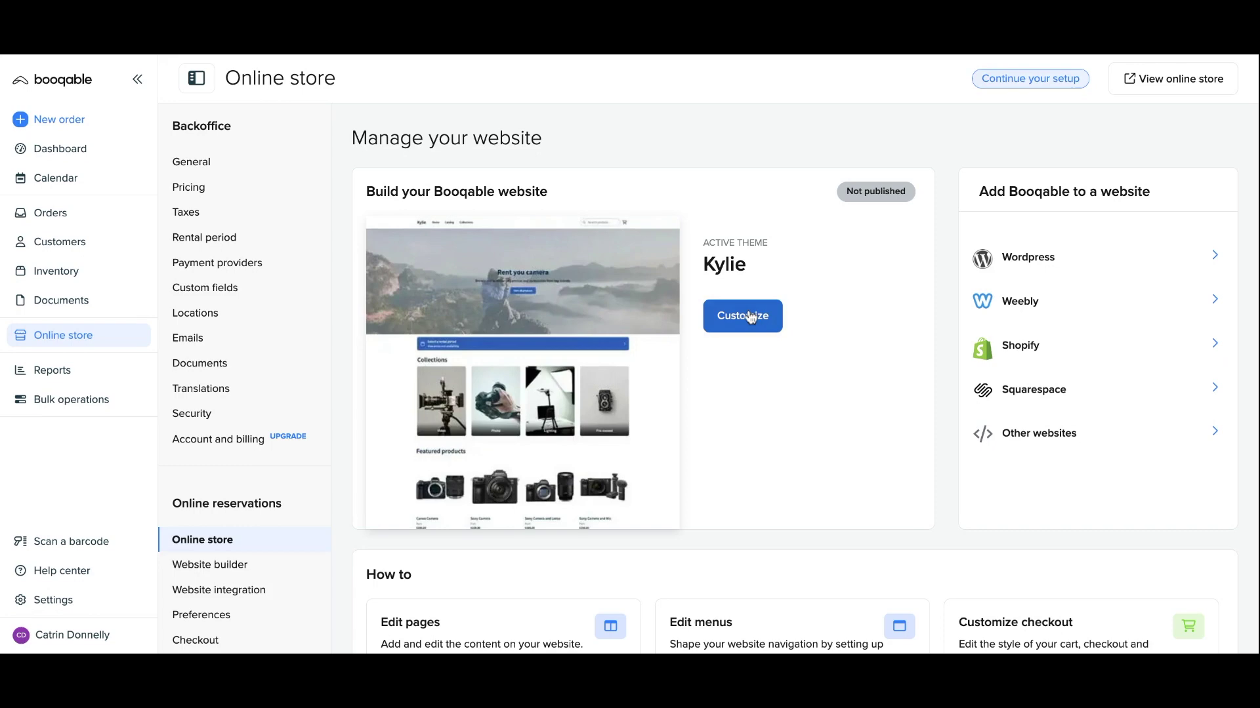
In the Kylie theme customizer, set the header menu to Main menu and save
left_click(747, 316)
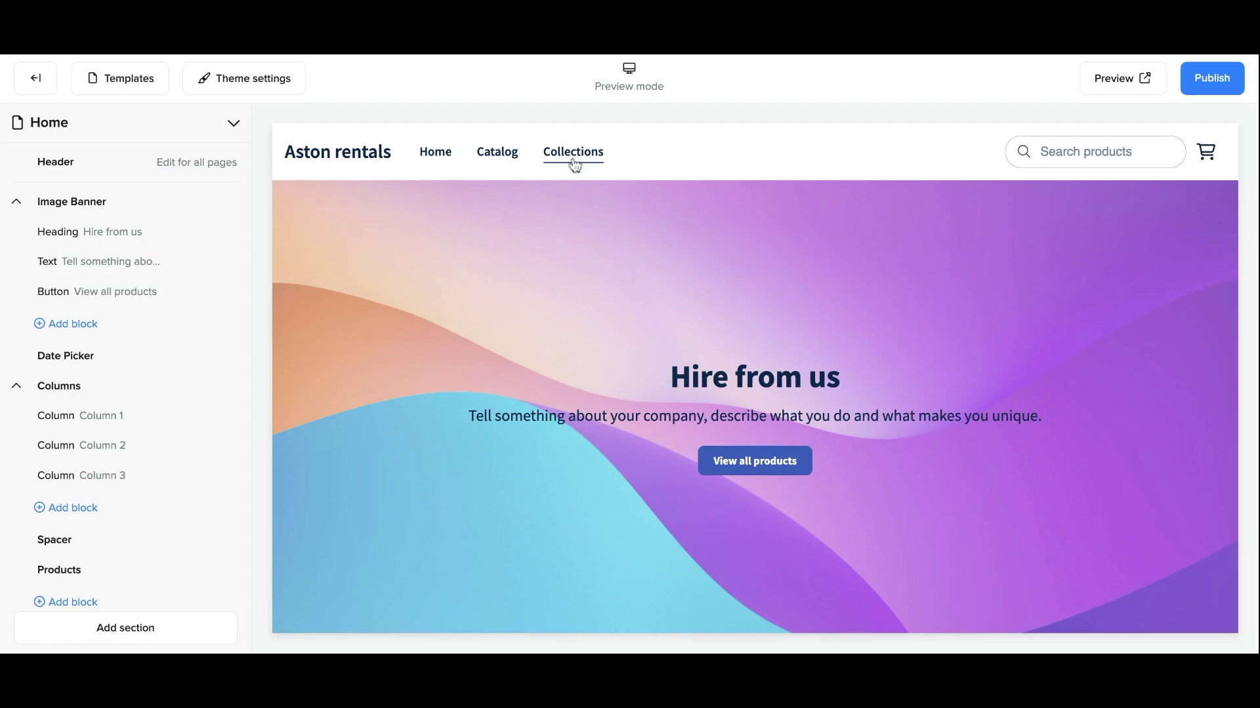
left_click(184, 164)
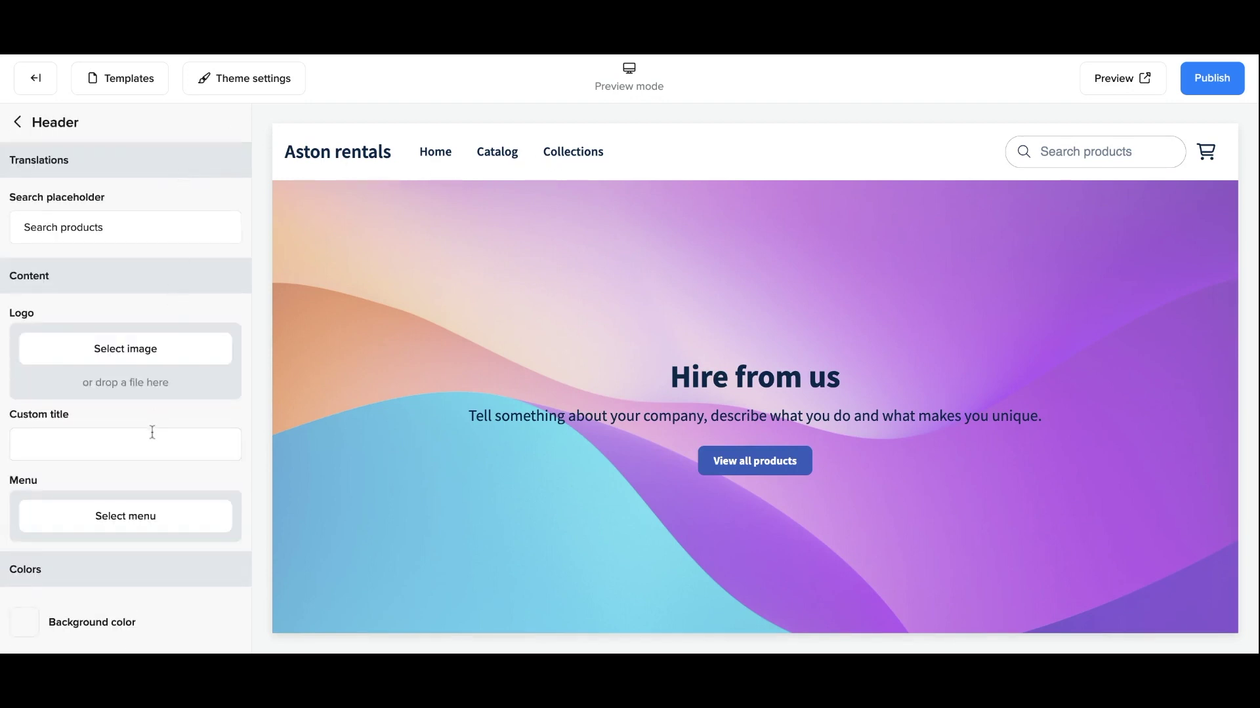
scroll(152, 432, "down", 1)
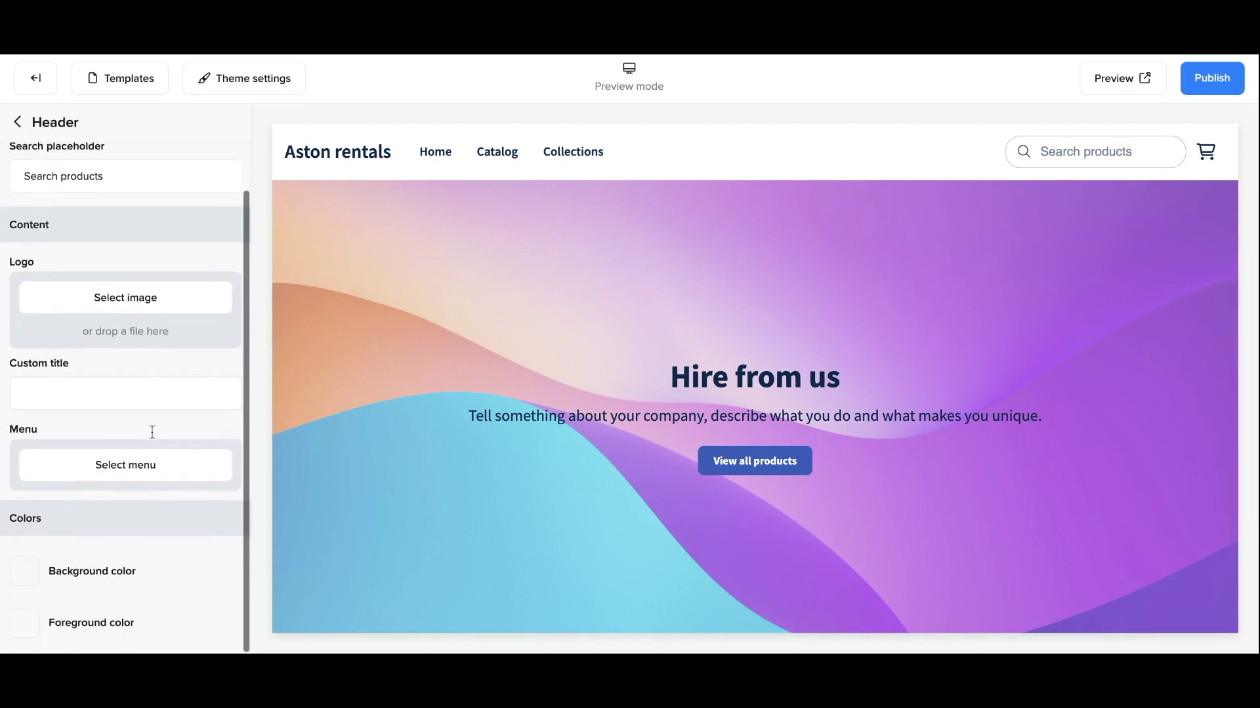
left_click(132, 471)
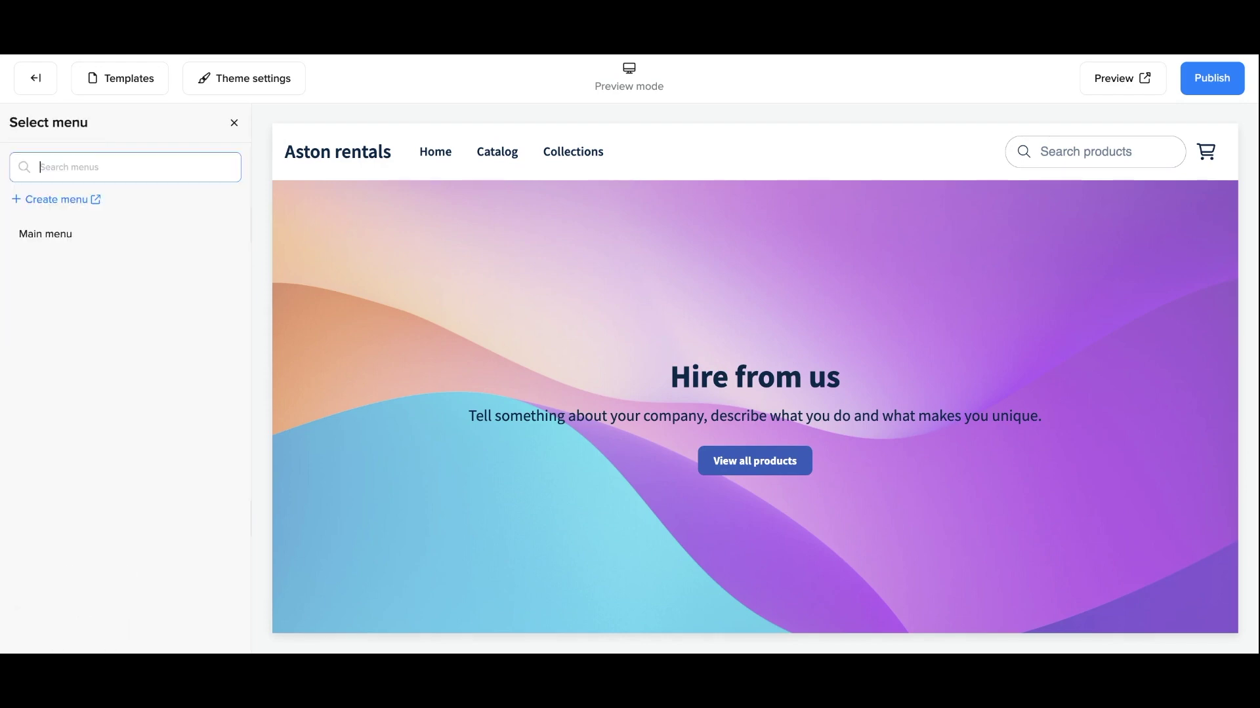
left_click(98, 246)
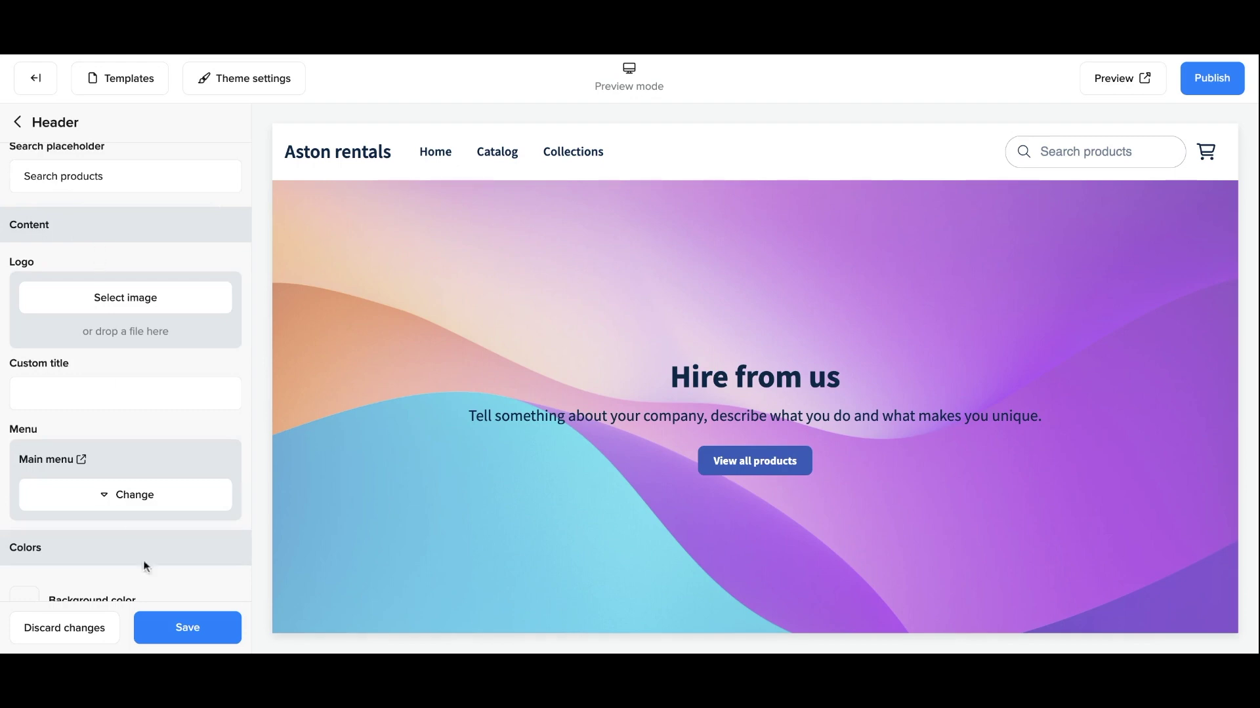
left_click(190, 628)
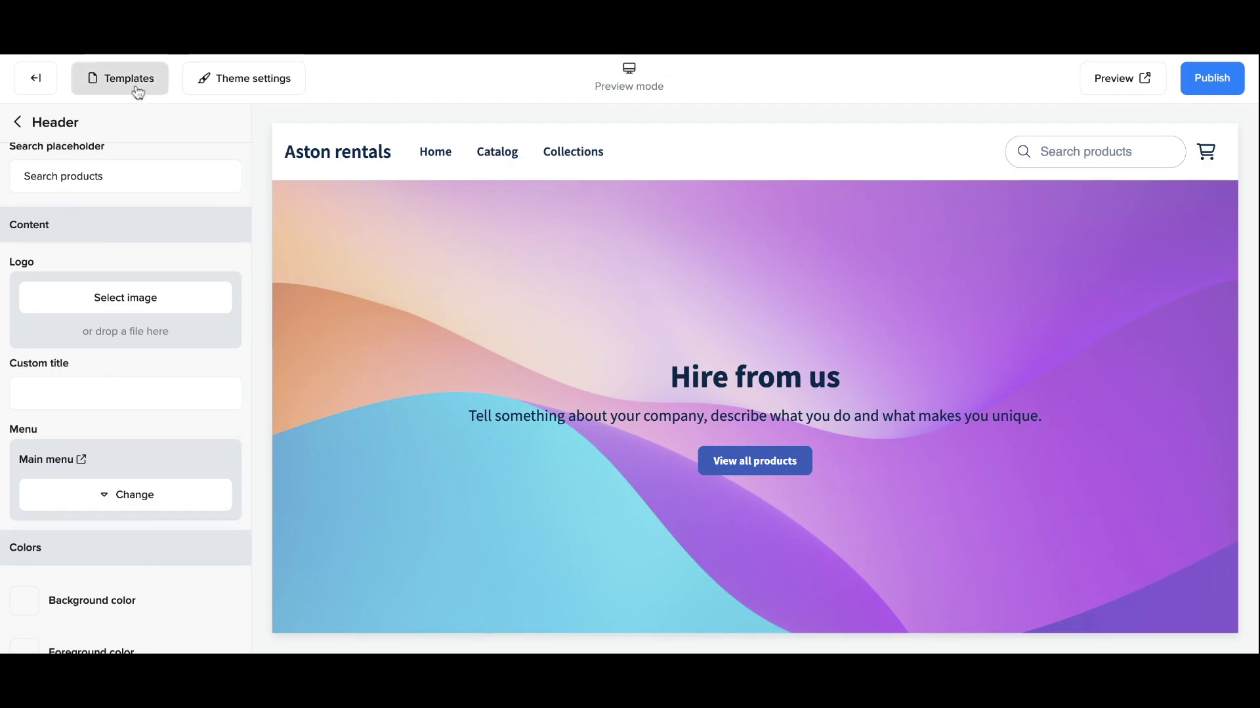
Leave the theme editor and open the Main menu from the Menus section
left_click(35, 78)
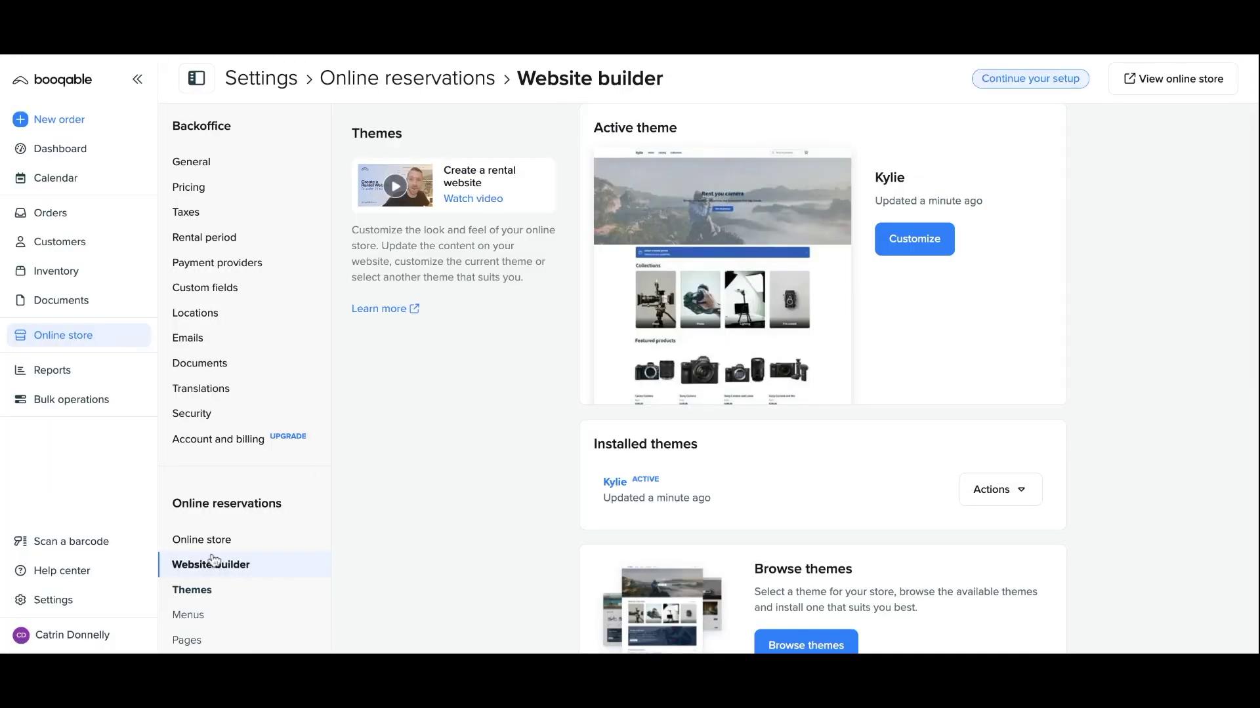
scroll(191, 617, "down", 2)
left_click(191, 503)
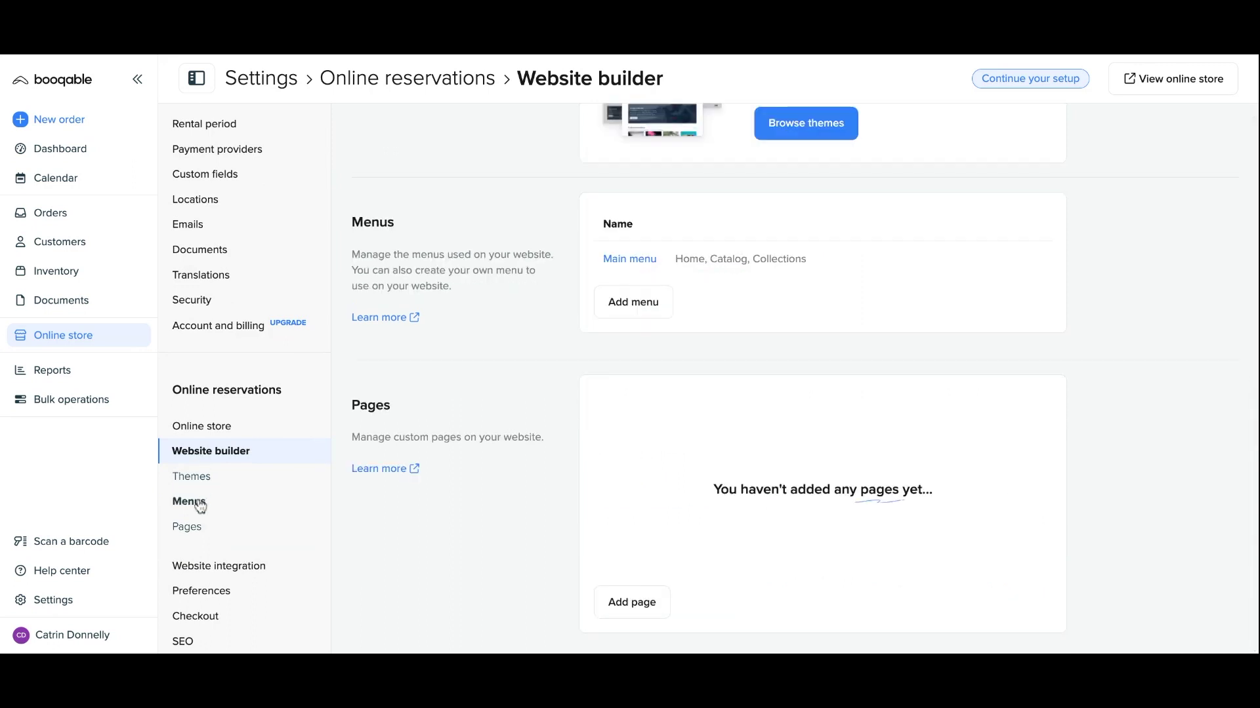
left_click(628, 260)
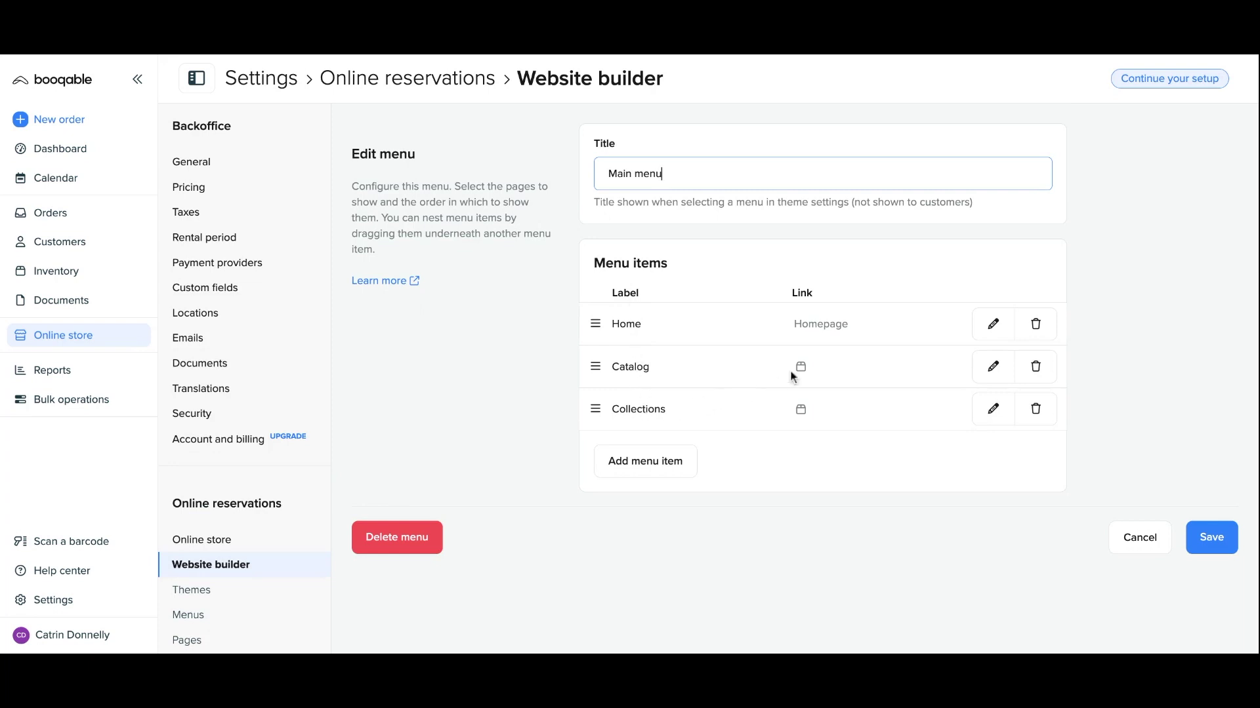
Relabel the Catalog item to All products, keeping the Collections label after correcting a mistype
left_click(989, 369)
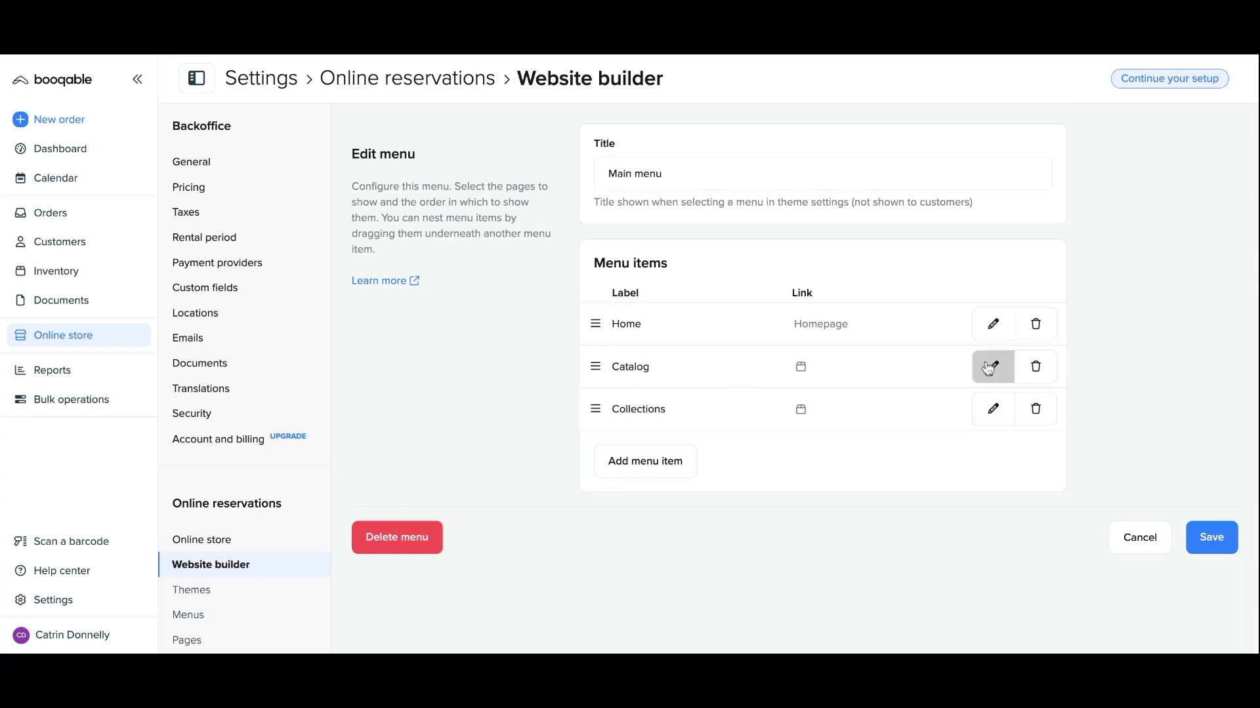
double_click(651, 372)
type("All ")
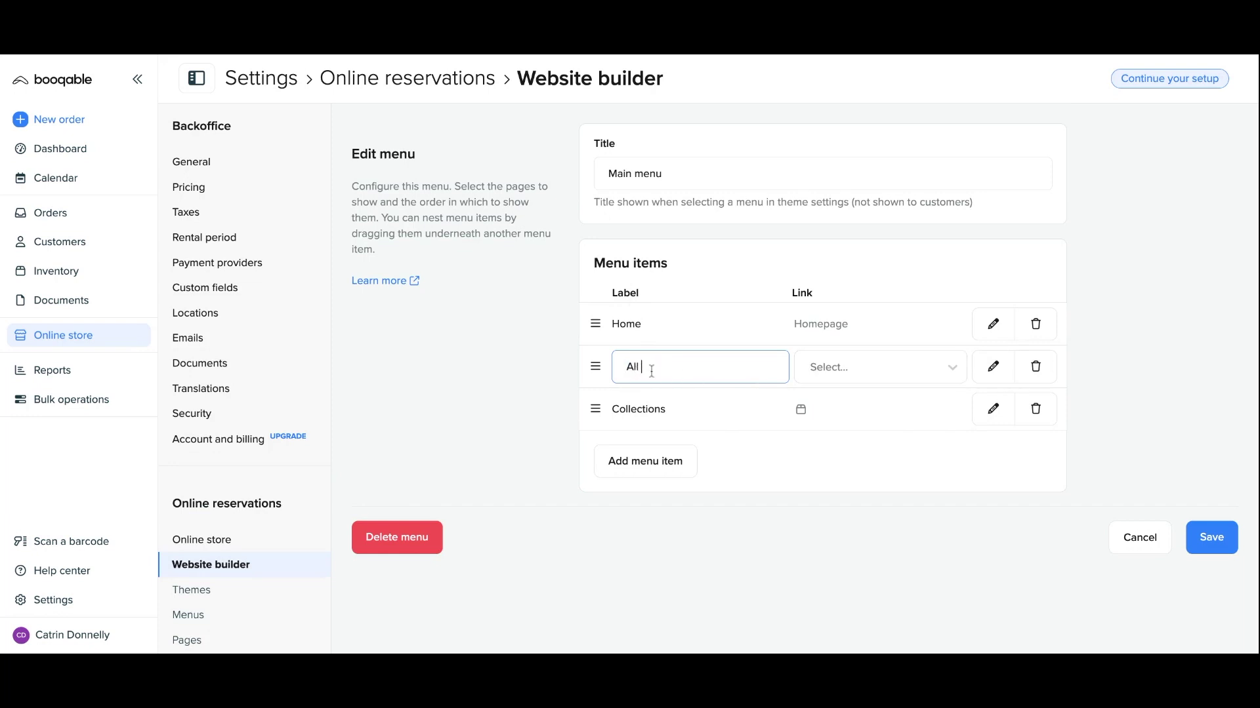
type("products")
left_click(993, 409)
double_click(662, 413)
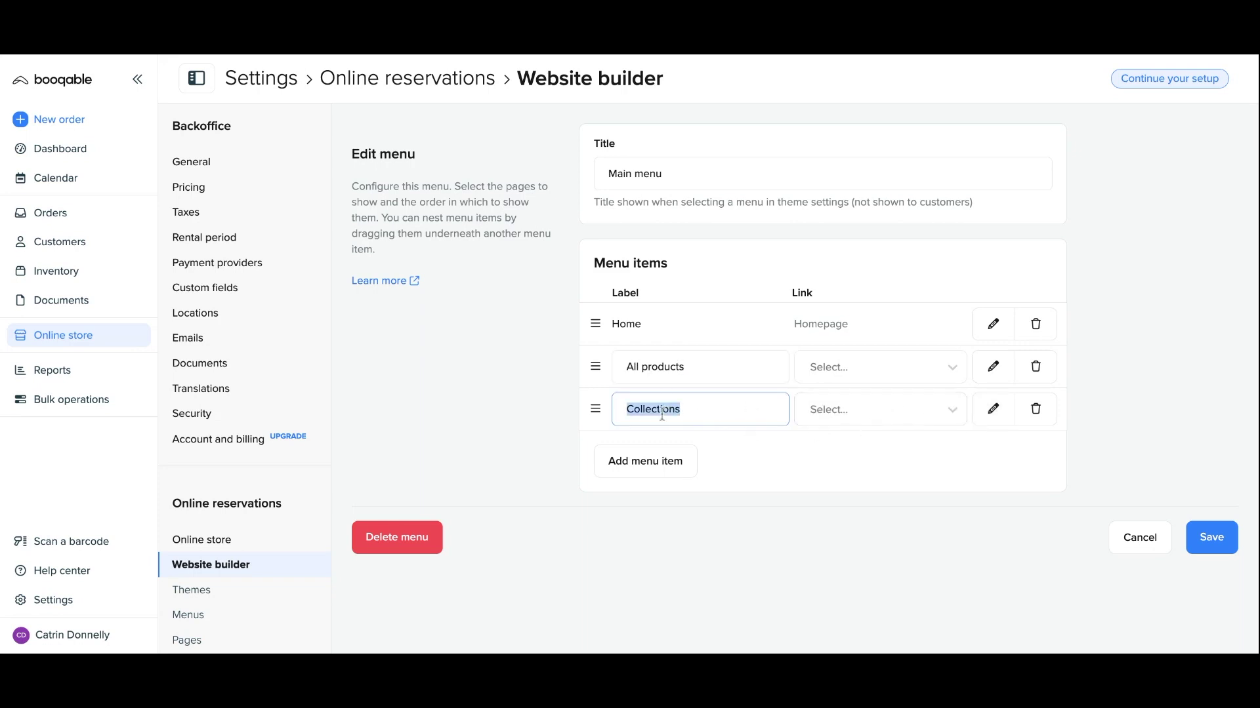
type("All themes,")
key("BackSpace")
key("BackSpace")
key("BackSpace")
key("BackSpace")
key("BackSpace")
key("BackSpace")
key("BackSpace")
type("Bundles")
double_click(661, 403)
type("Collections")
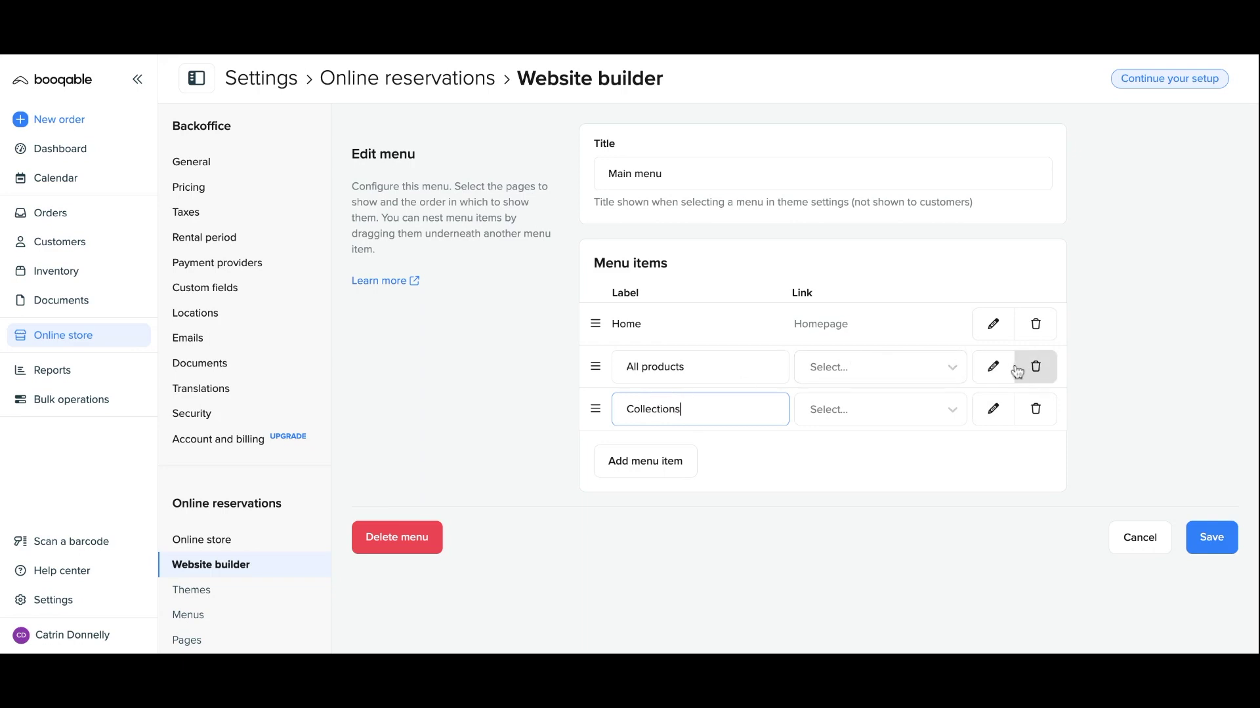
Link All products to All products and Collections to All collections, then save the menu
left_click(898, 378)
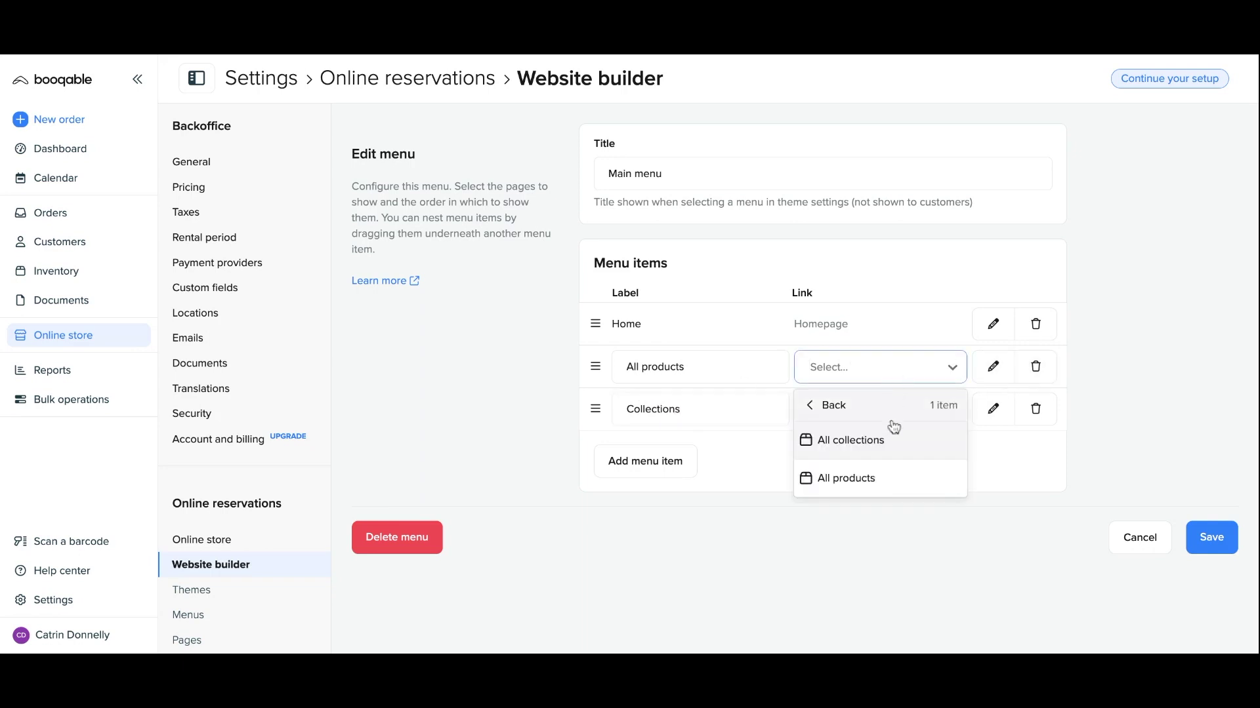
left_click(877, 481)
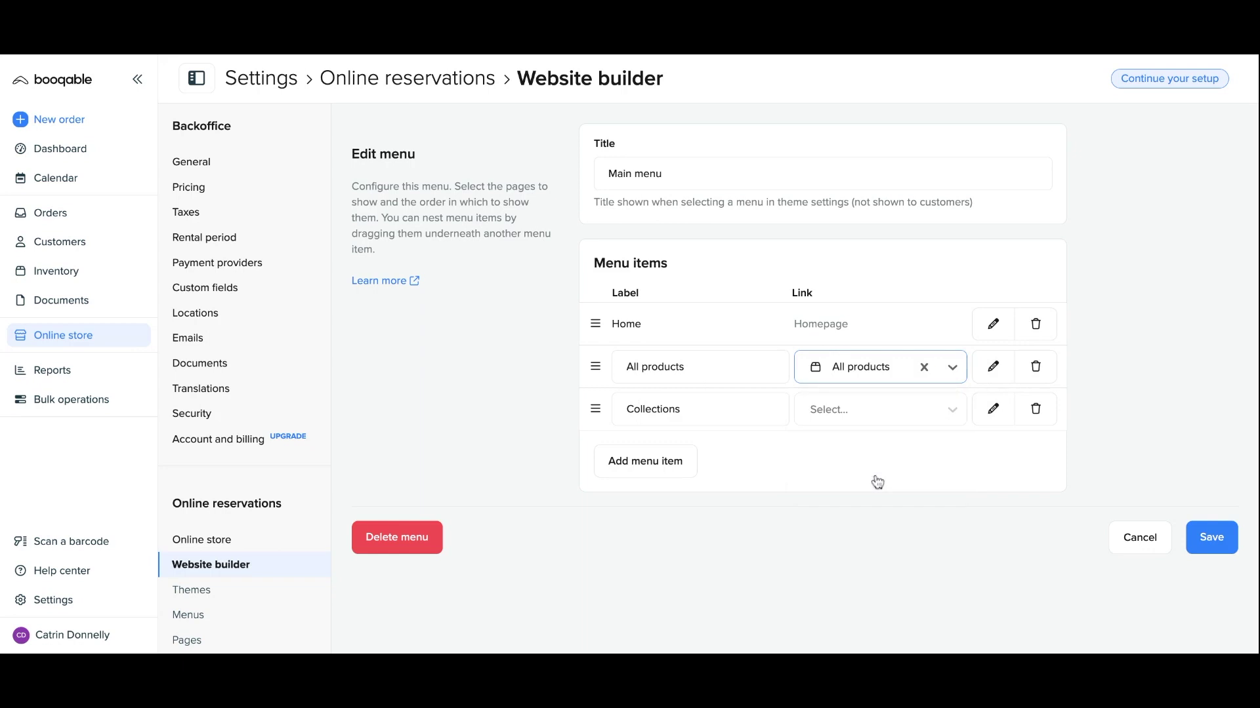
left_click(920, 427)
left_click(899, 496)
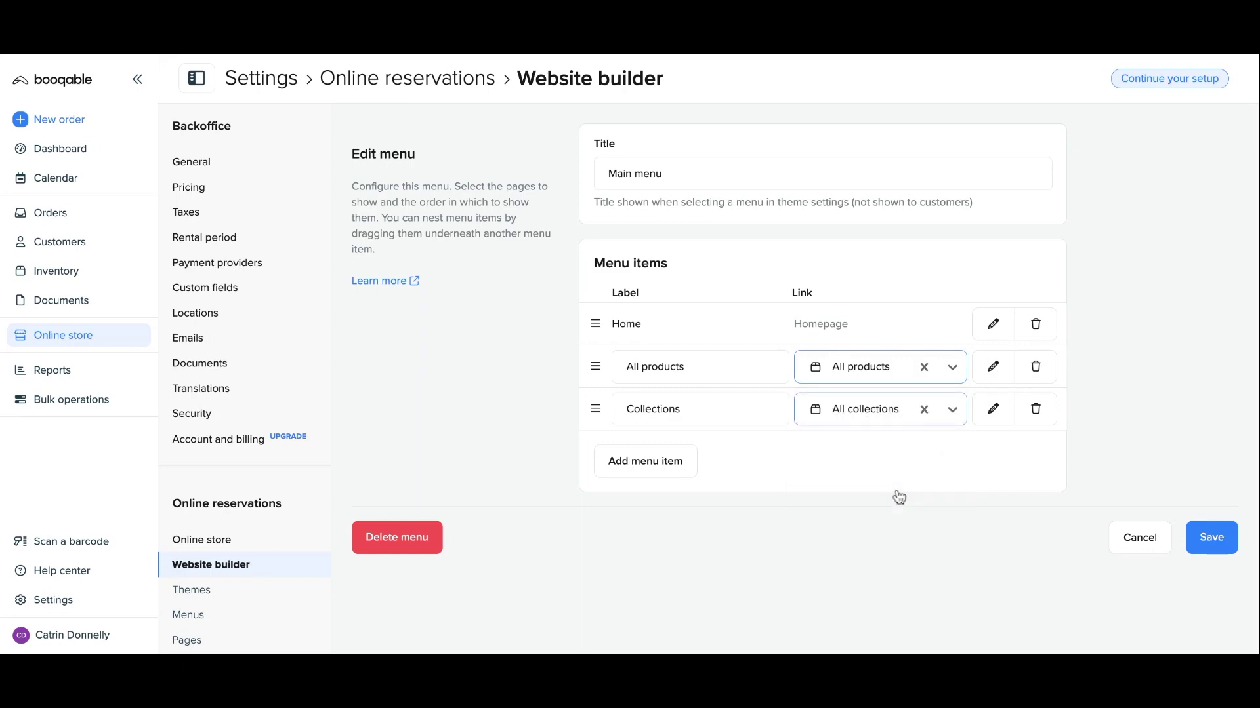
left_click(1211, 537)
Add an About us menu item and look for a custom page to link it to
left_click(683, 469)
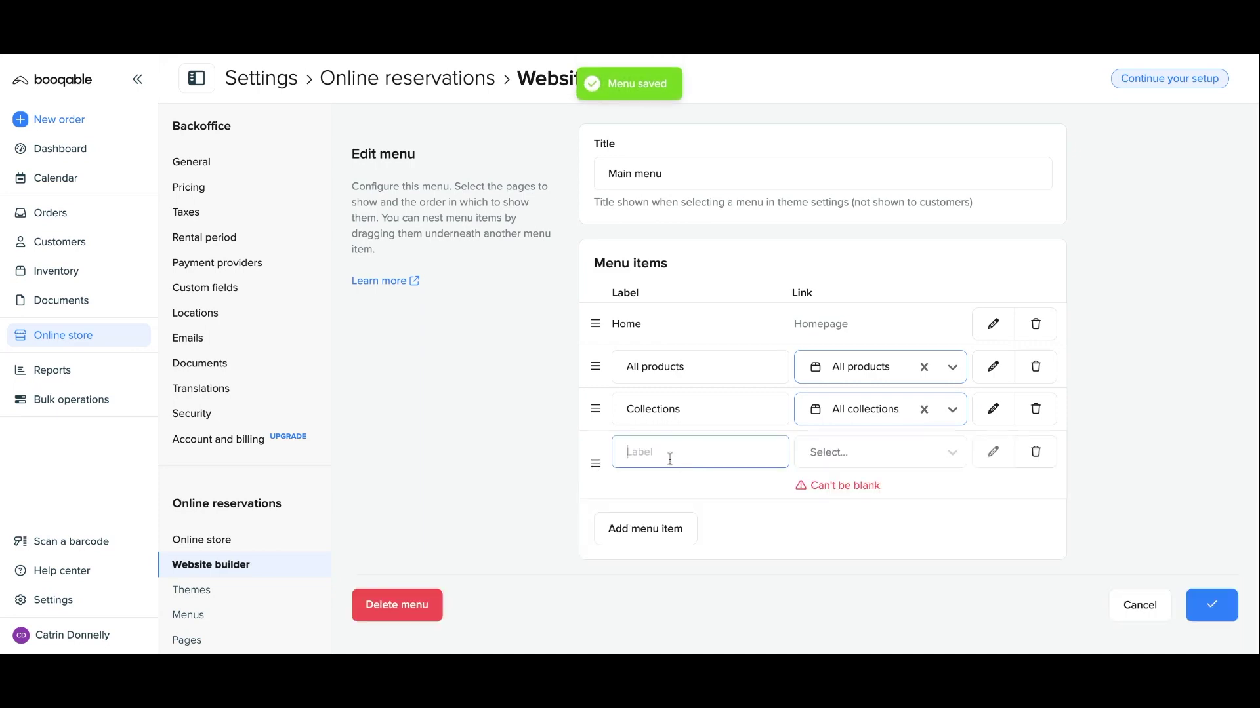
type("About us")
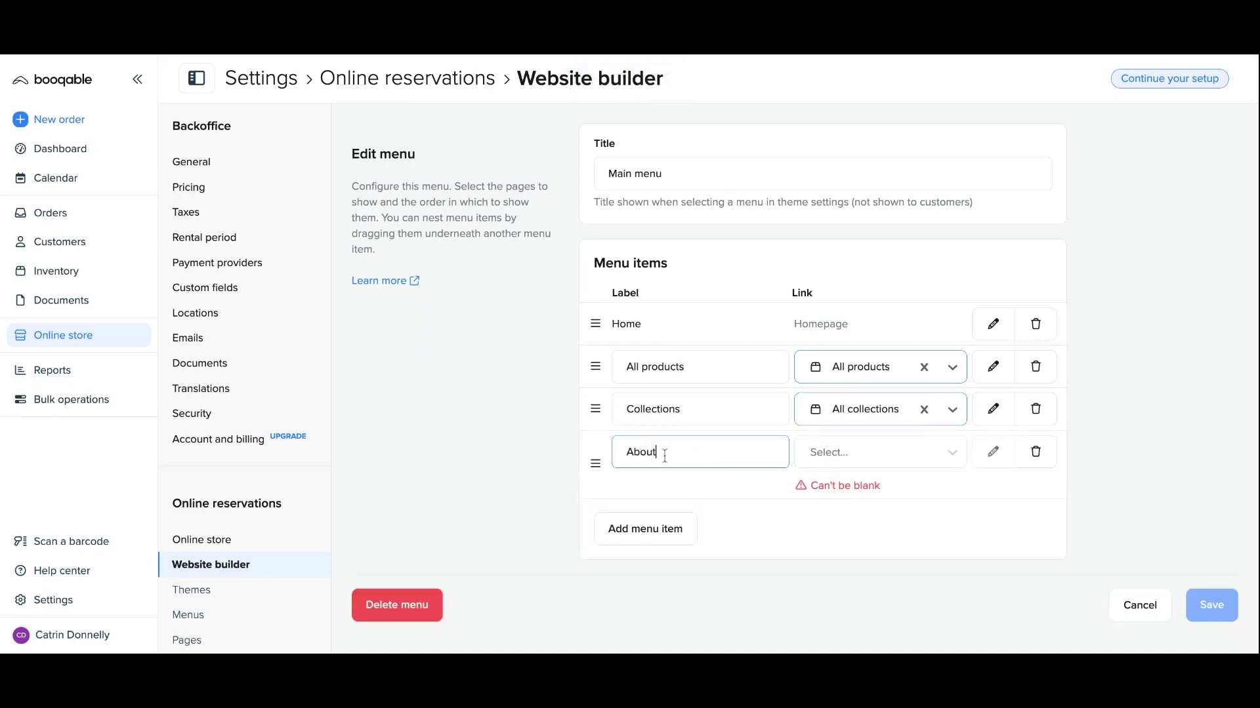
left_click(828, 462)
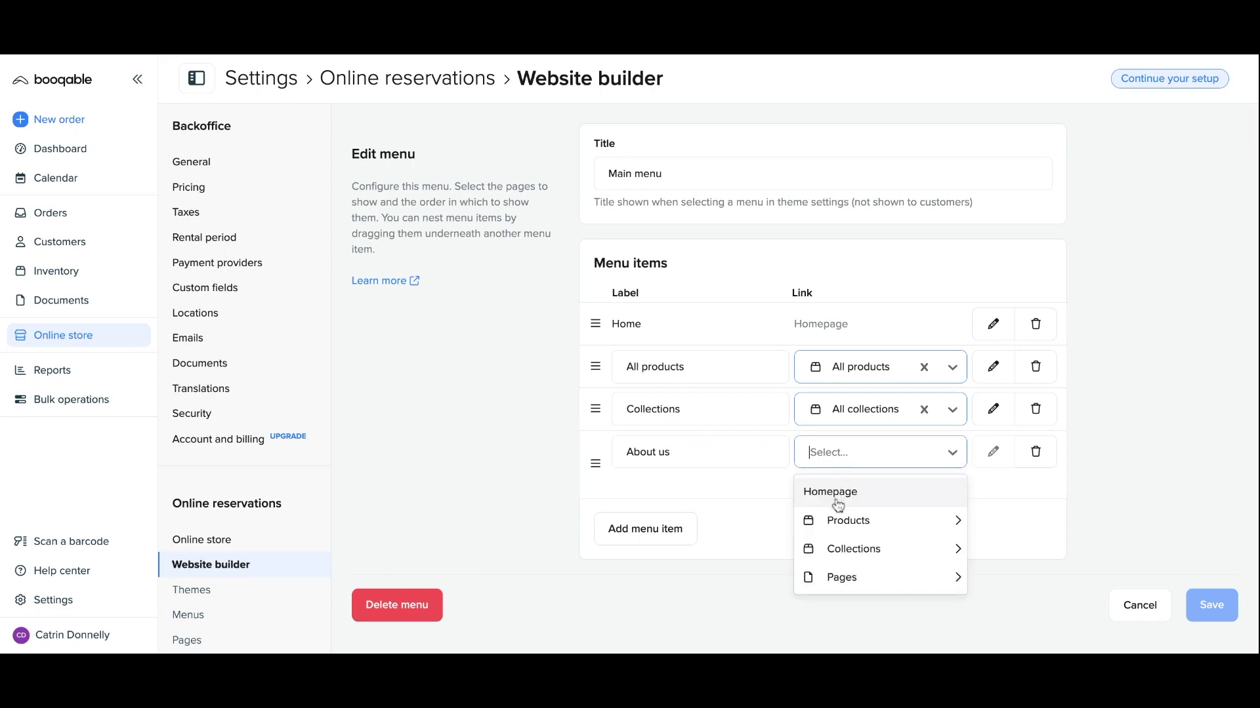
left_click(841, 577)
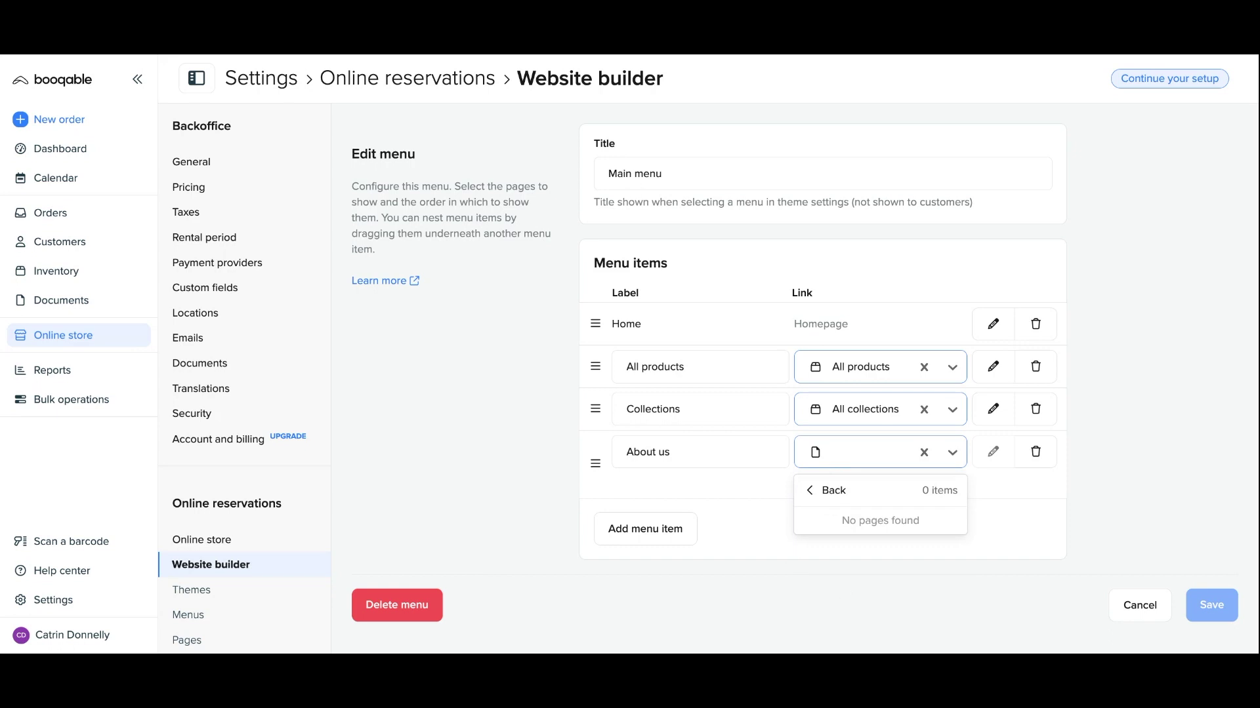
left_click(187, 640)
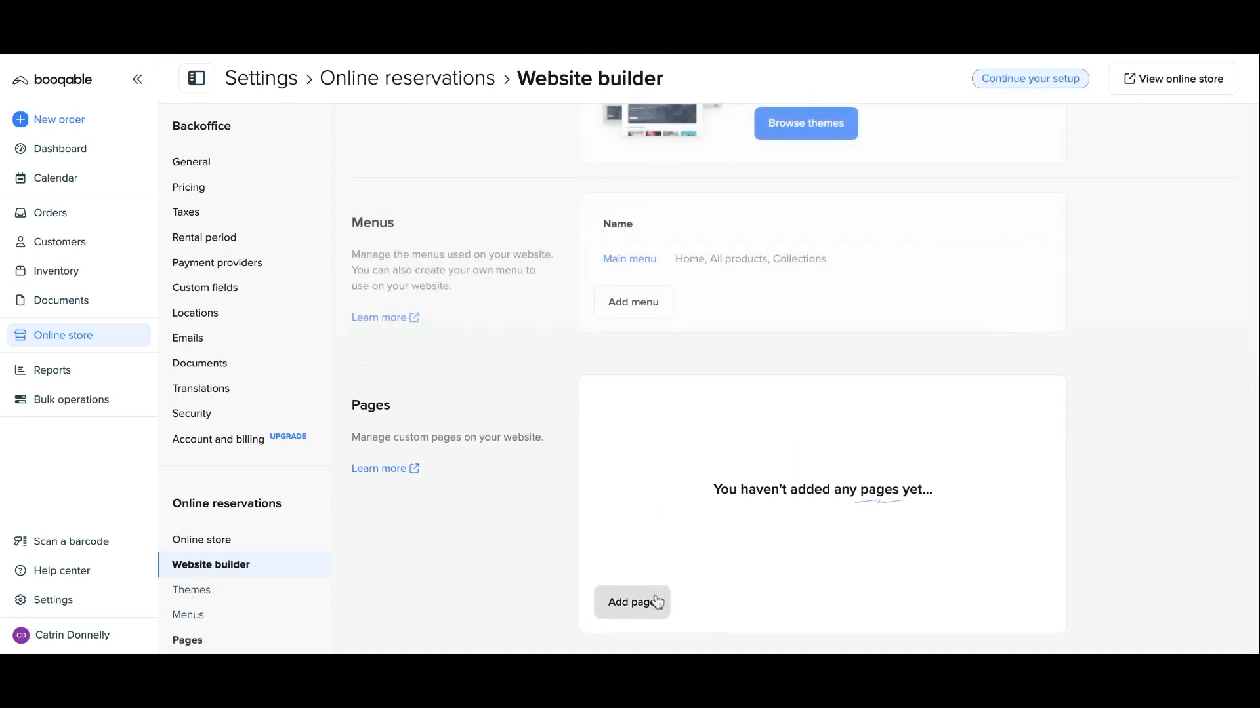
Create and save a custom page titled About us using the How It Works template
left_click(634, 603)
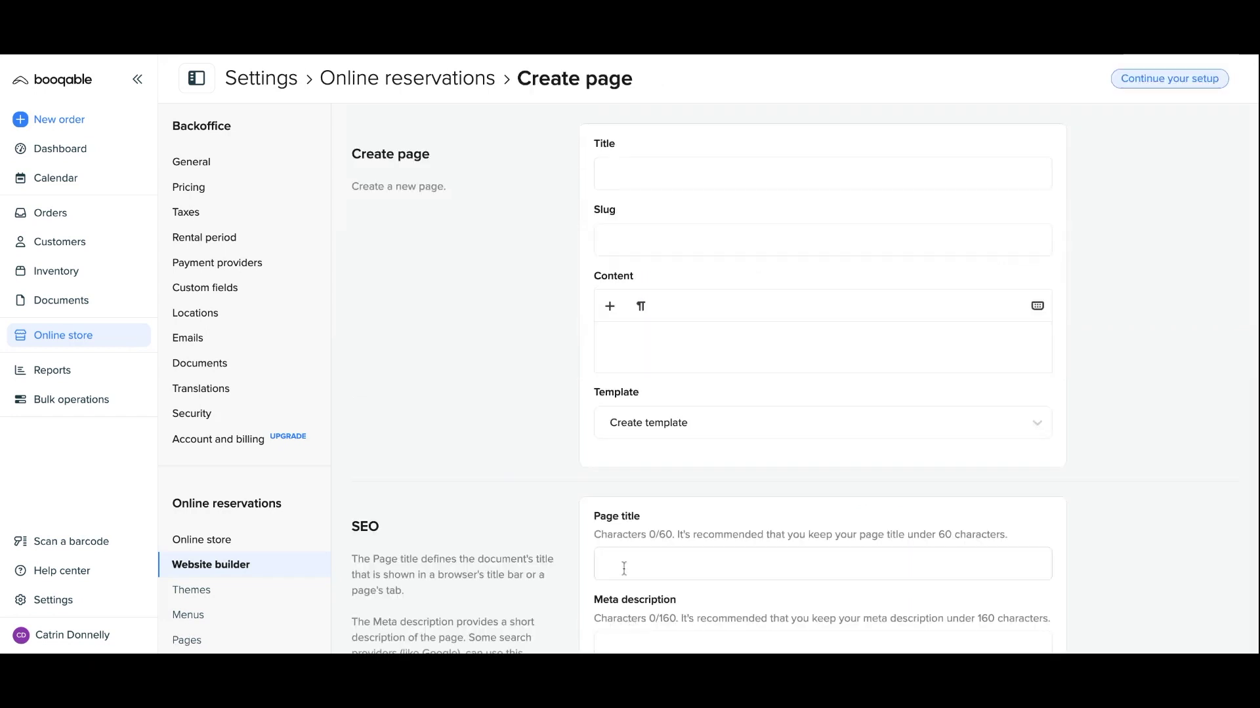
left_click(630, 177)
type("About us")
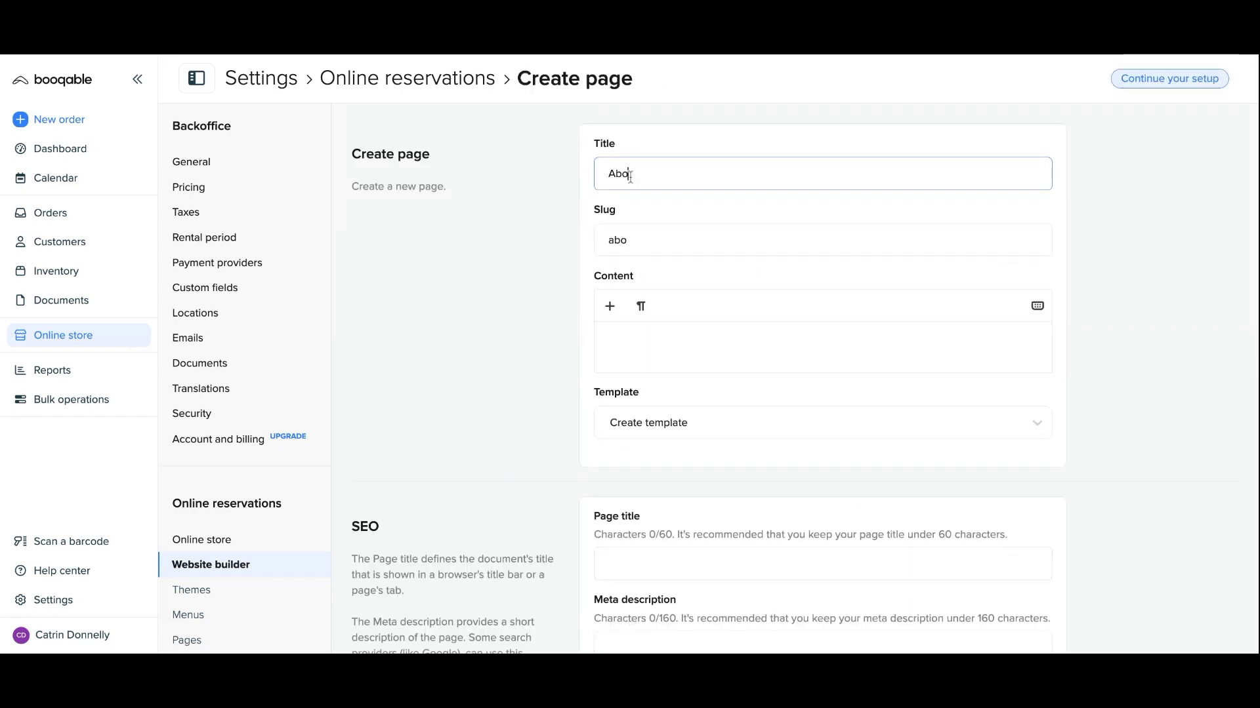
left_click(834, 423)
left_click(833, 490)
left_click(833, 438)
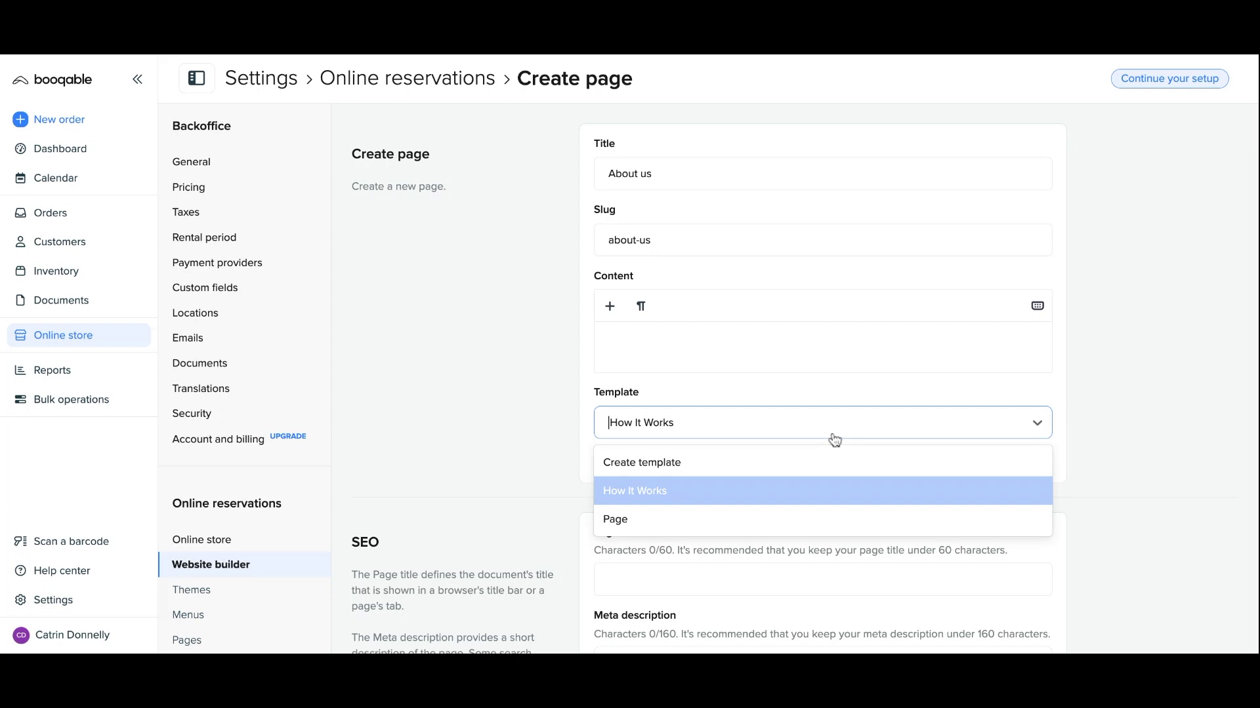
left_click(831, 493)
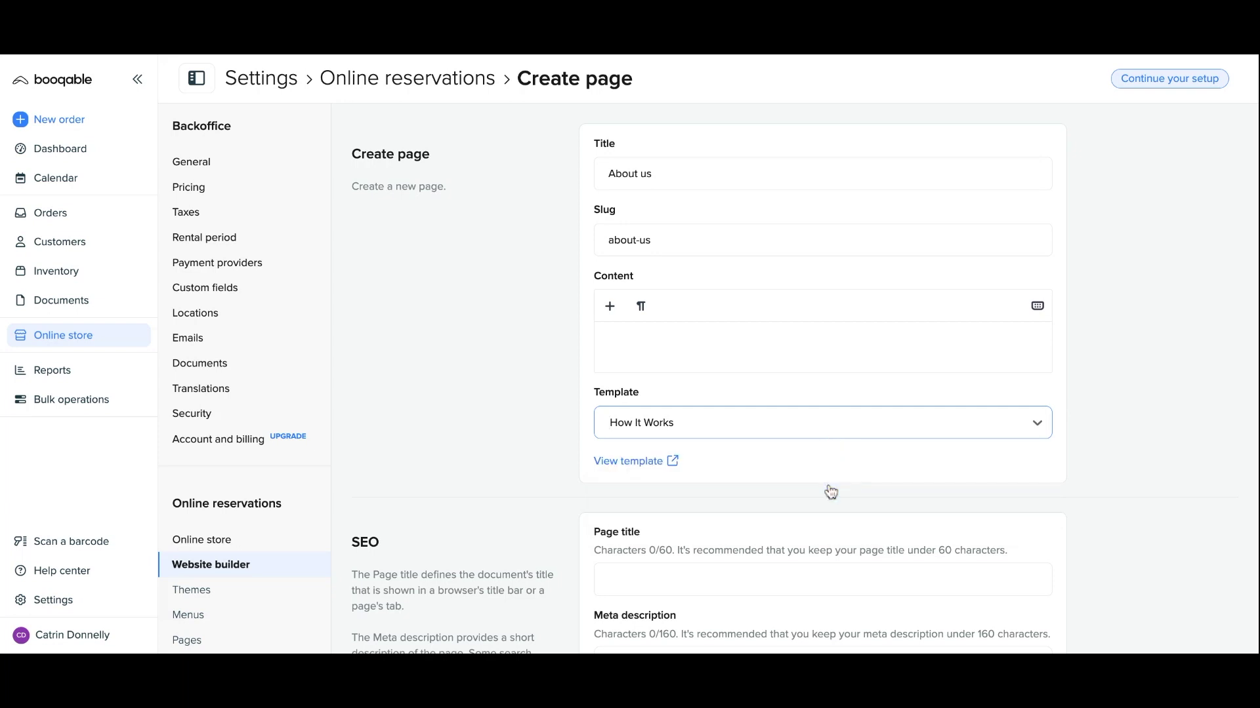
scroll(831, 493, "down", 4)
left_click(1217, 626)
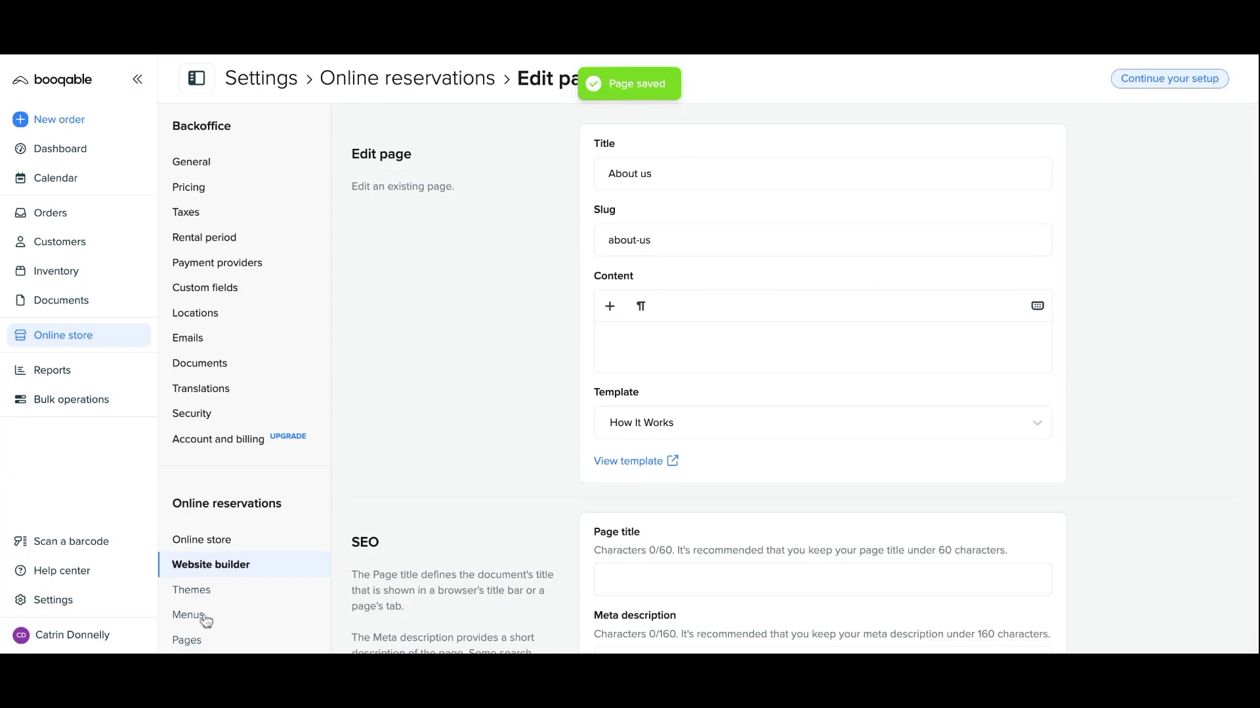
Add an About us item to the Main menu linked to the About us page and save
left_click(191, 643)
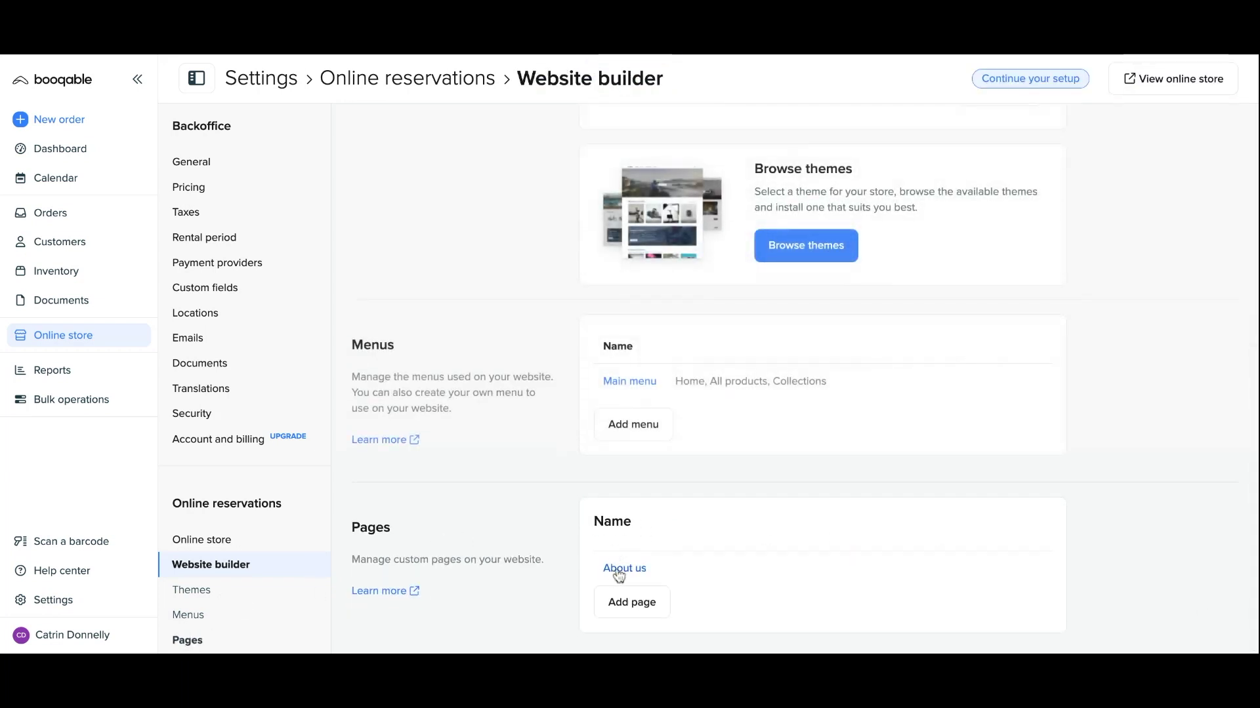
left_click(623, 383)
left_click(636, 461)
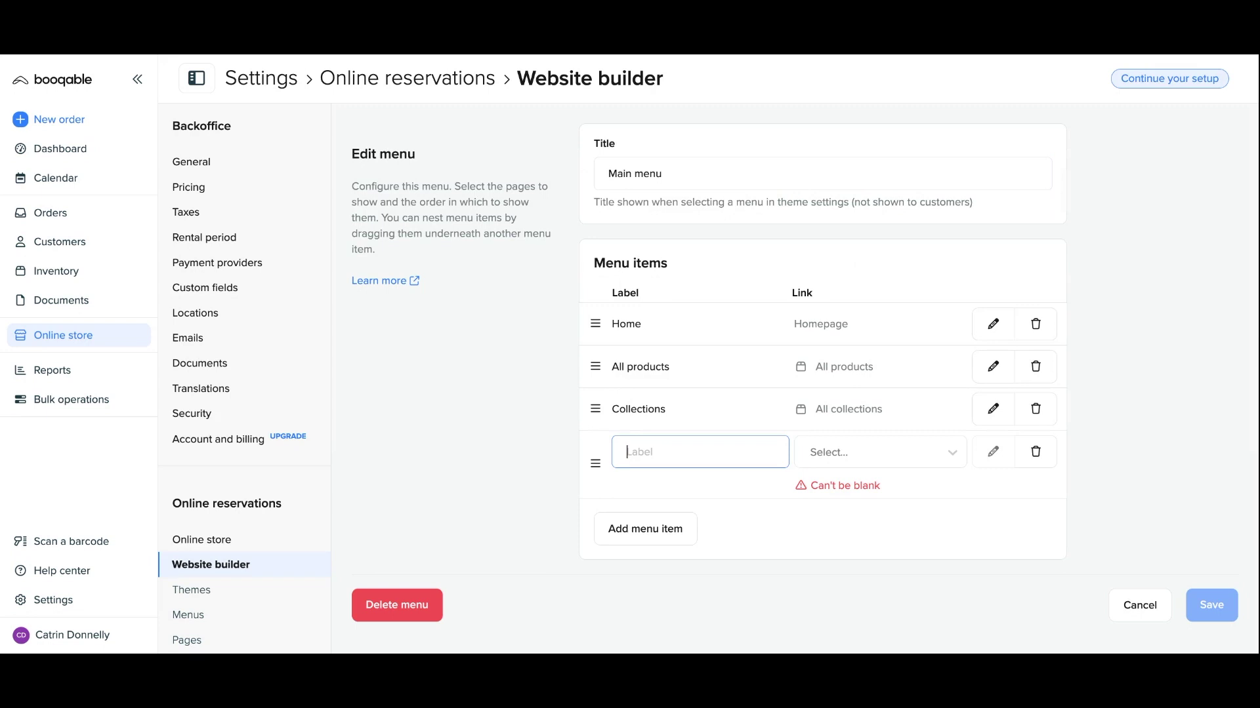
type("About us")
left_click(853, 463)
left_click(860, 590)
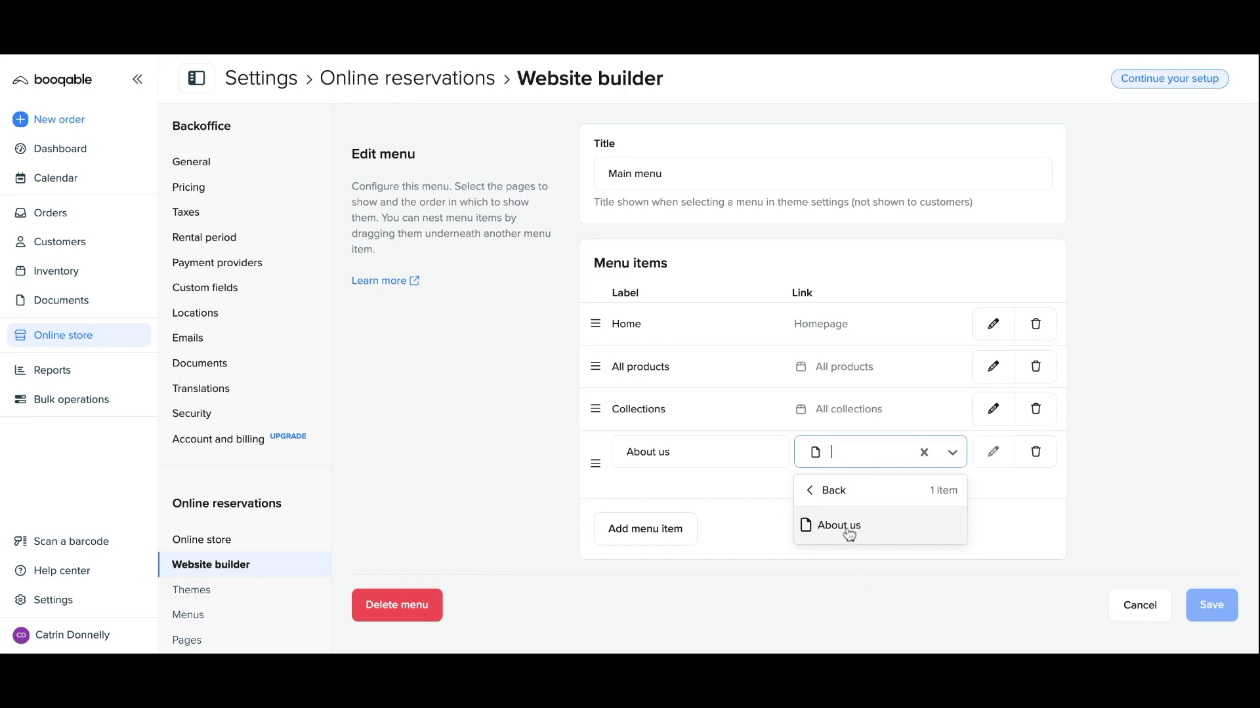
left_click(847, 526)
left_click(1212, 581)
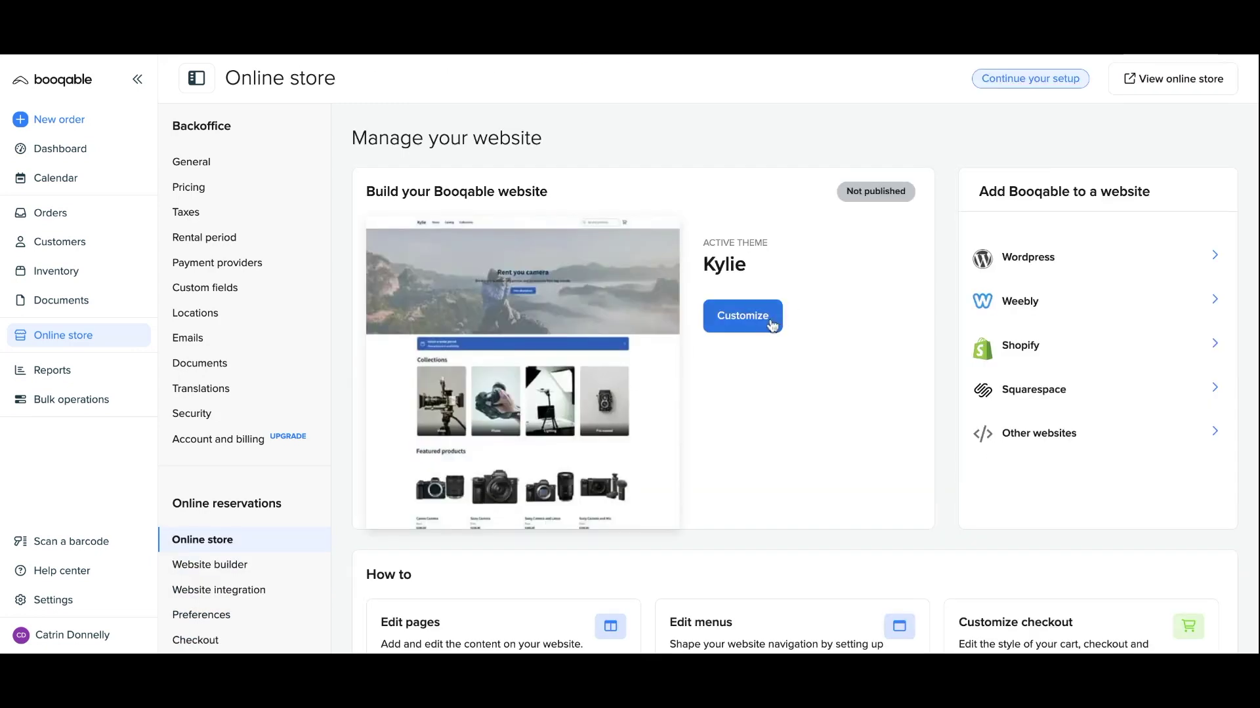
In the theme customizer, move About us to the top of the Main Menu and add three empty items
left_click(770, 327)
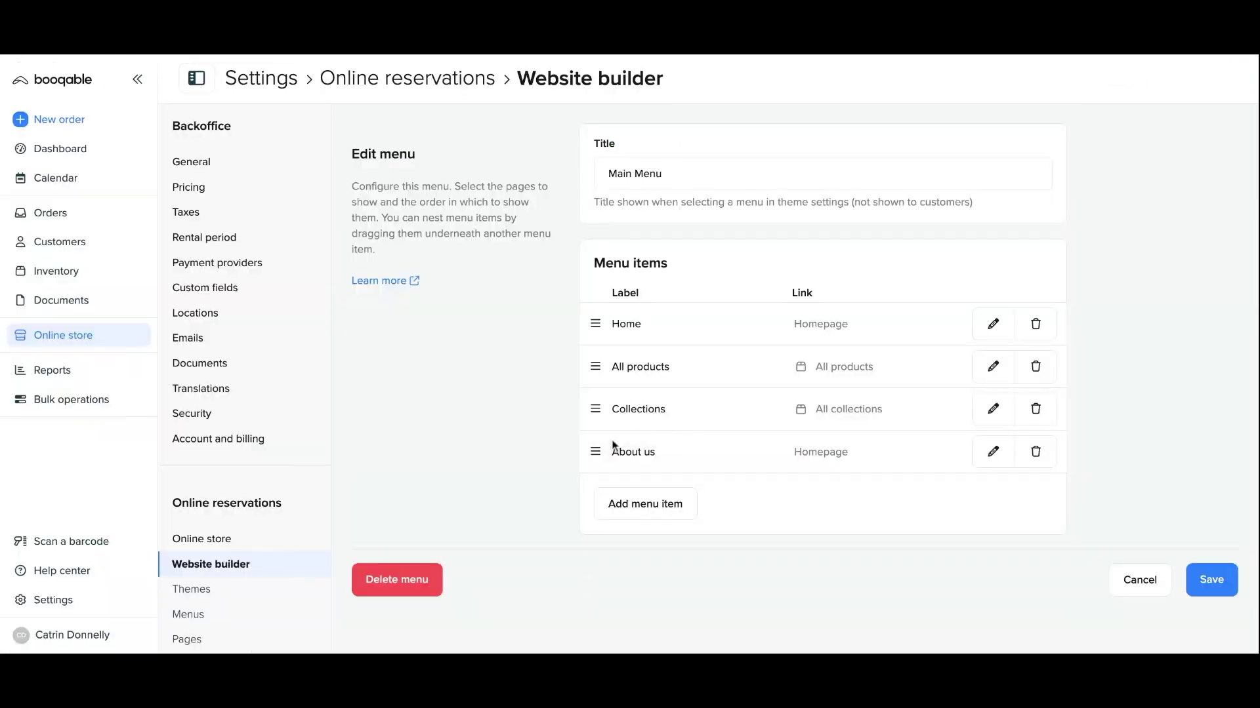
left_click_drag(595, 451, 597, 452)
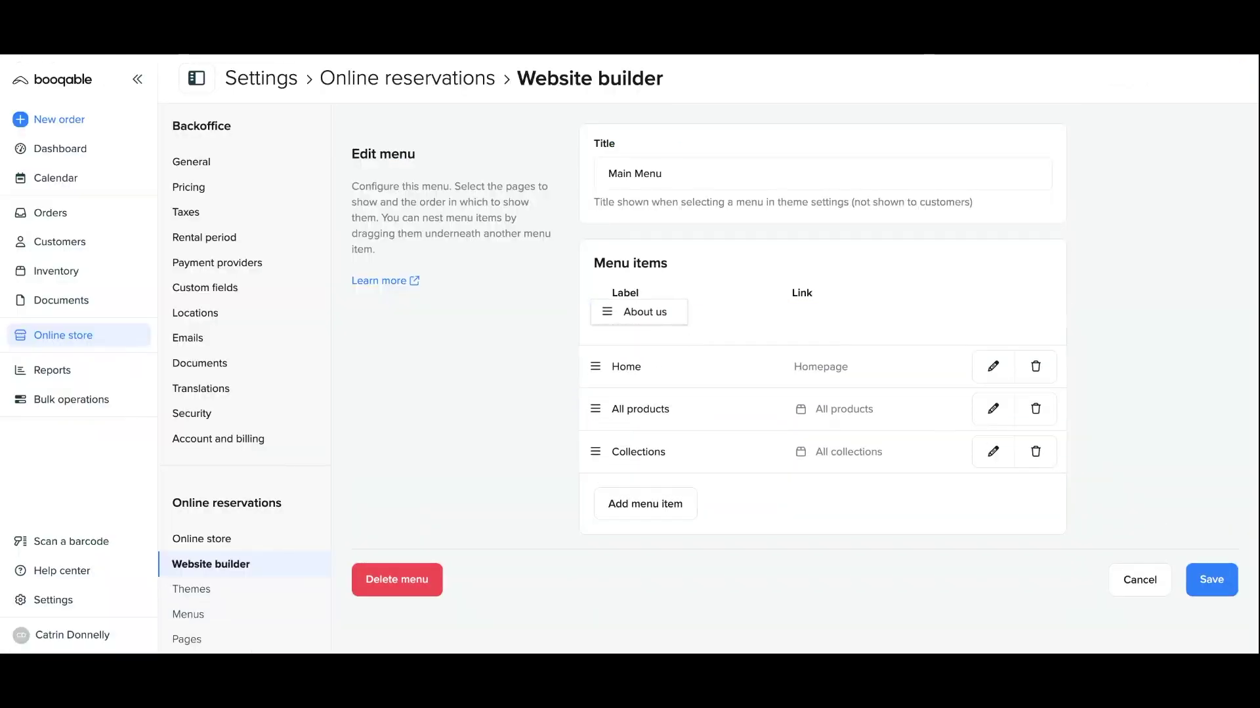
left_click(638, 504)
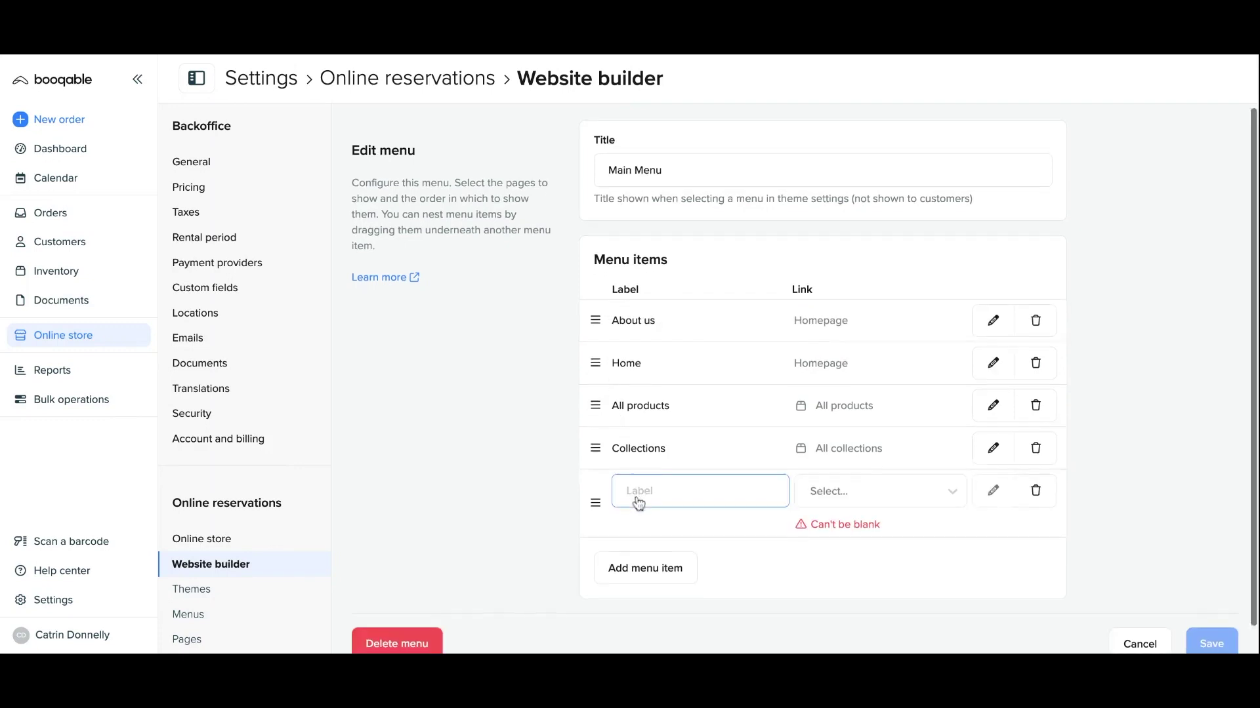
left_click(643, 536)
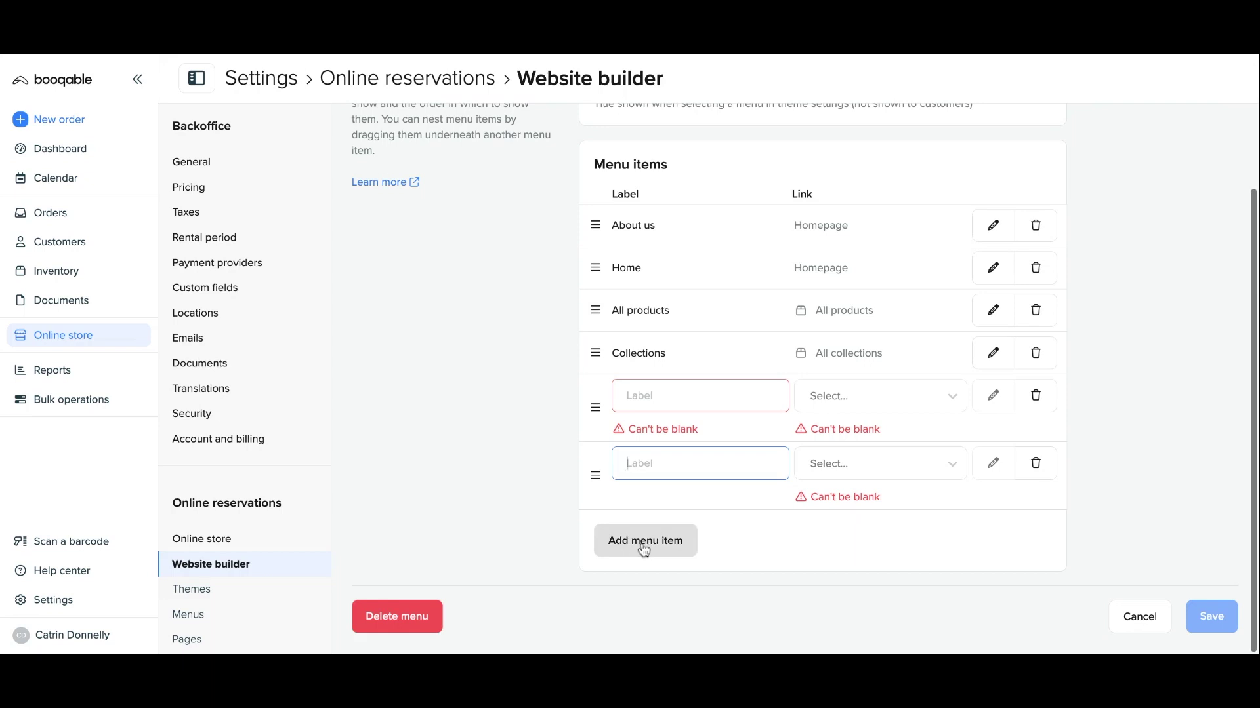
left_click(639, 549)
scroll(636, 550, "down", 1)
Label the new items Dining, Decor and Furniture, and add a fourth labelled Wedding kits
left_click(641, 354)
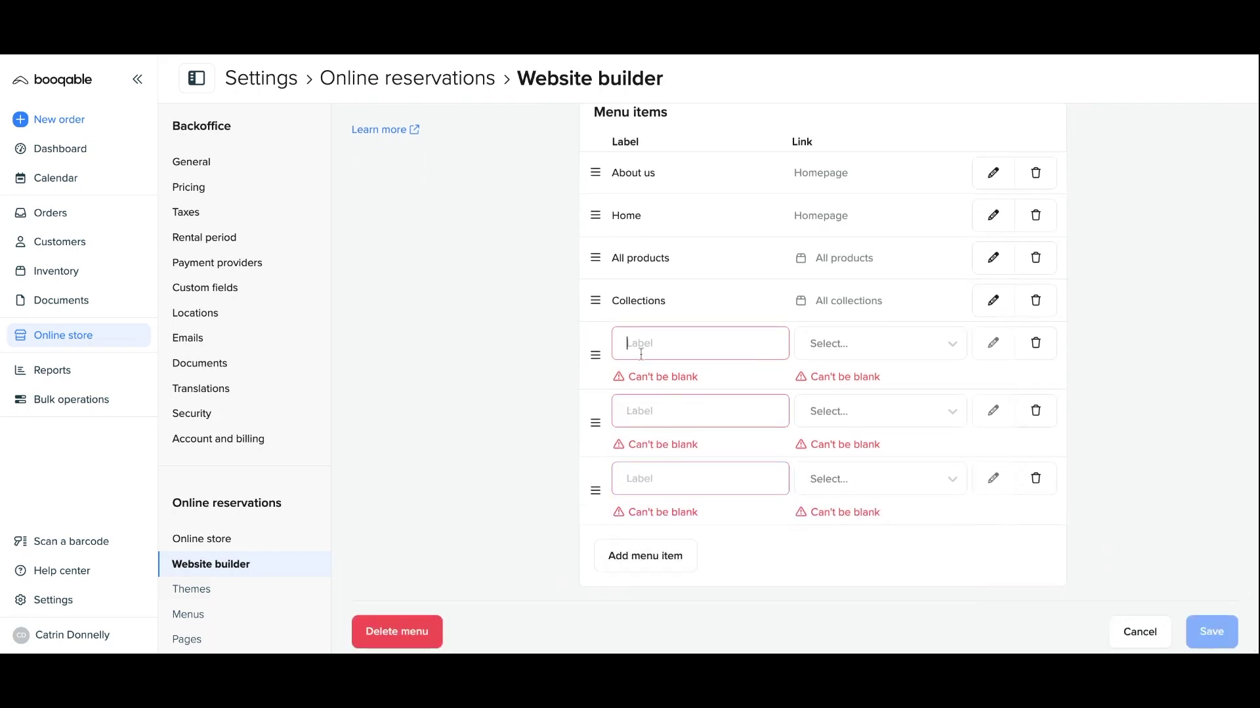
type("Dining")
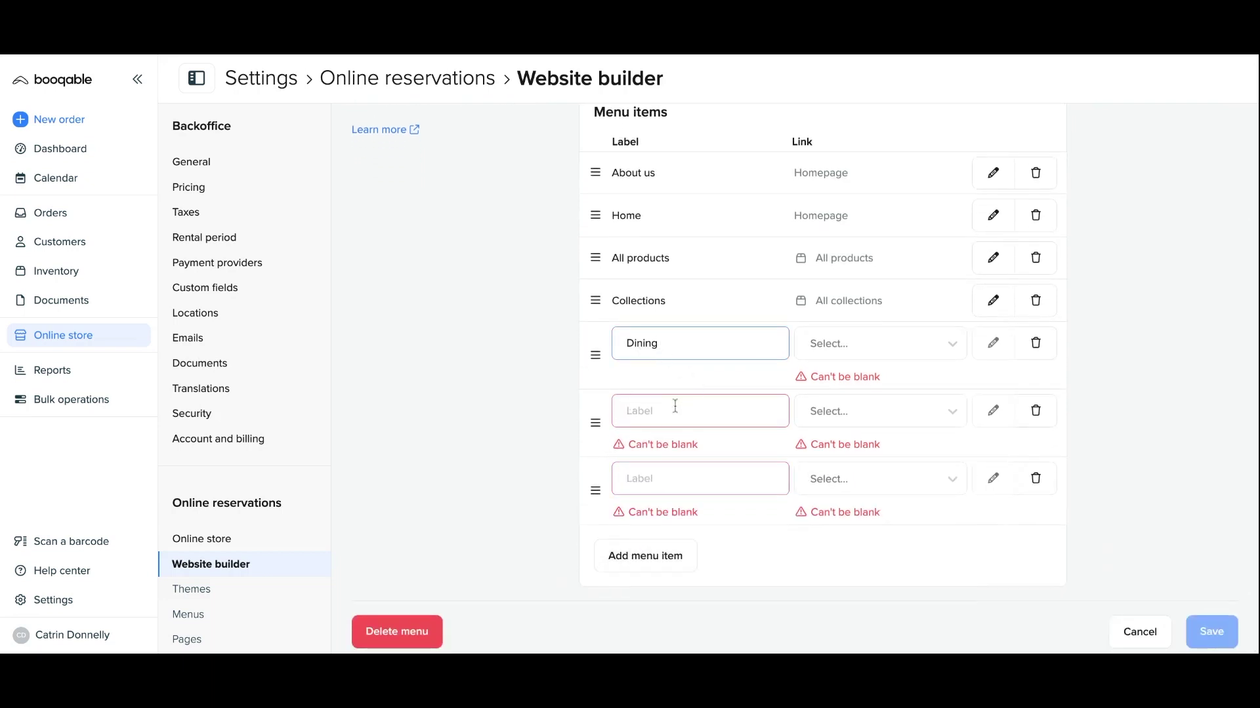
left_click(663, 414)
type("Decor")
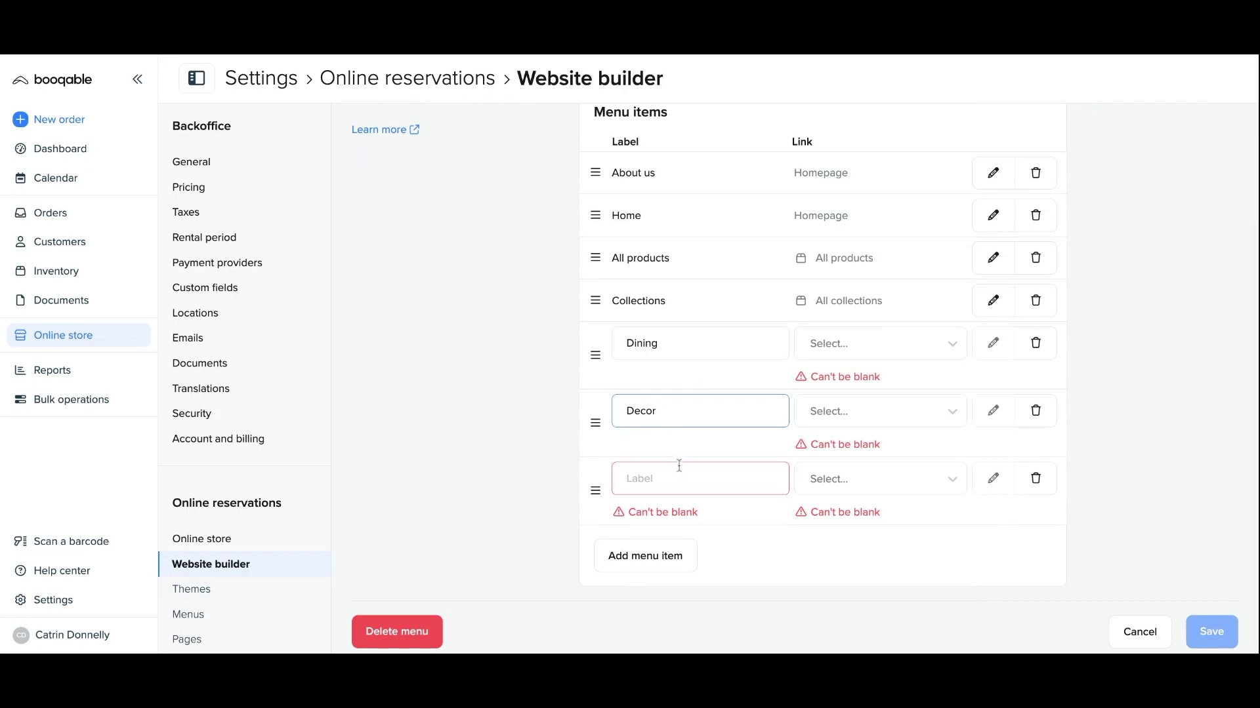
left_click(675, 480)
type("Furn")
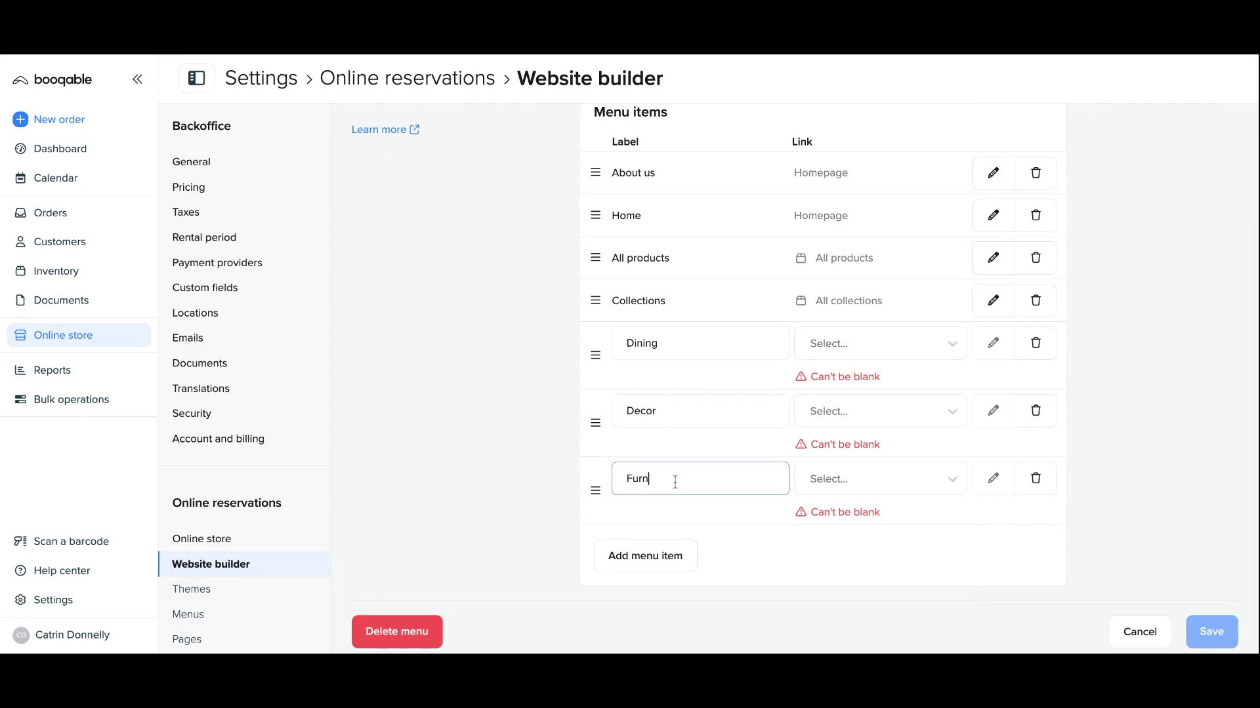
type("iture")
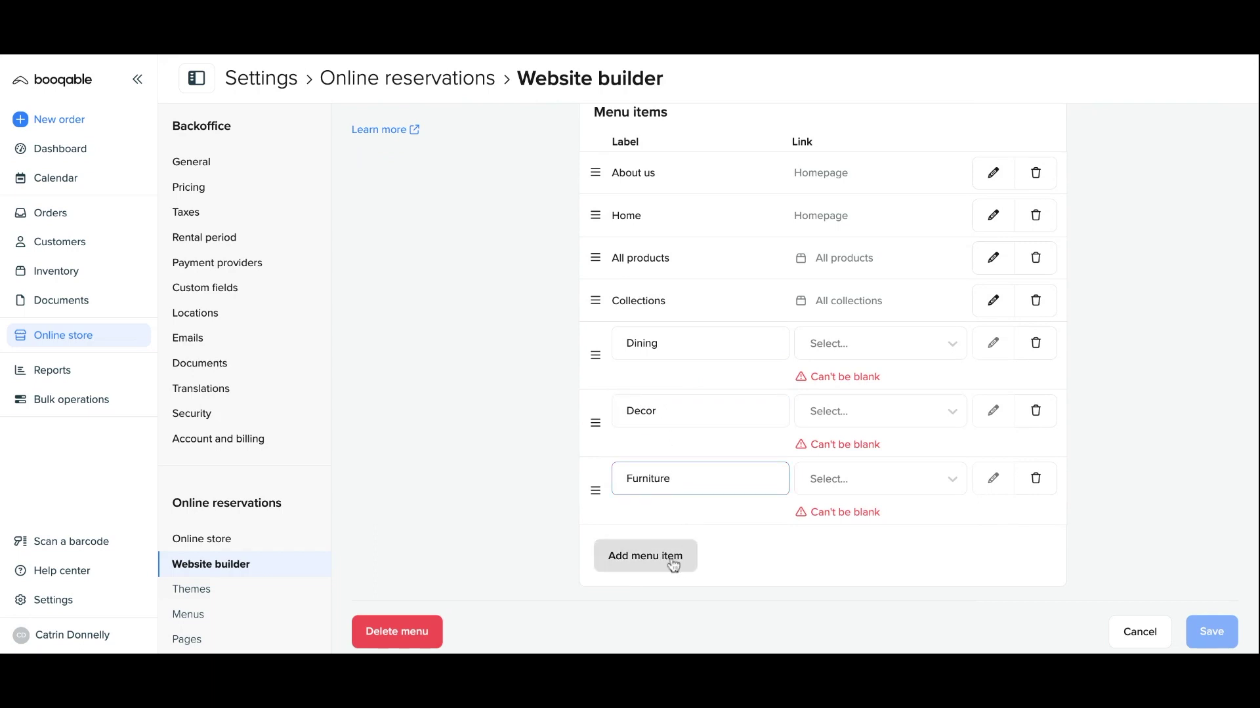
left_click(660, 557)
type("Wedding kits")
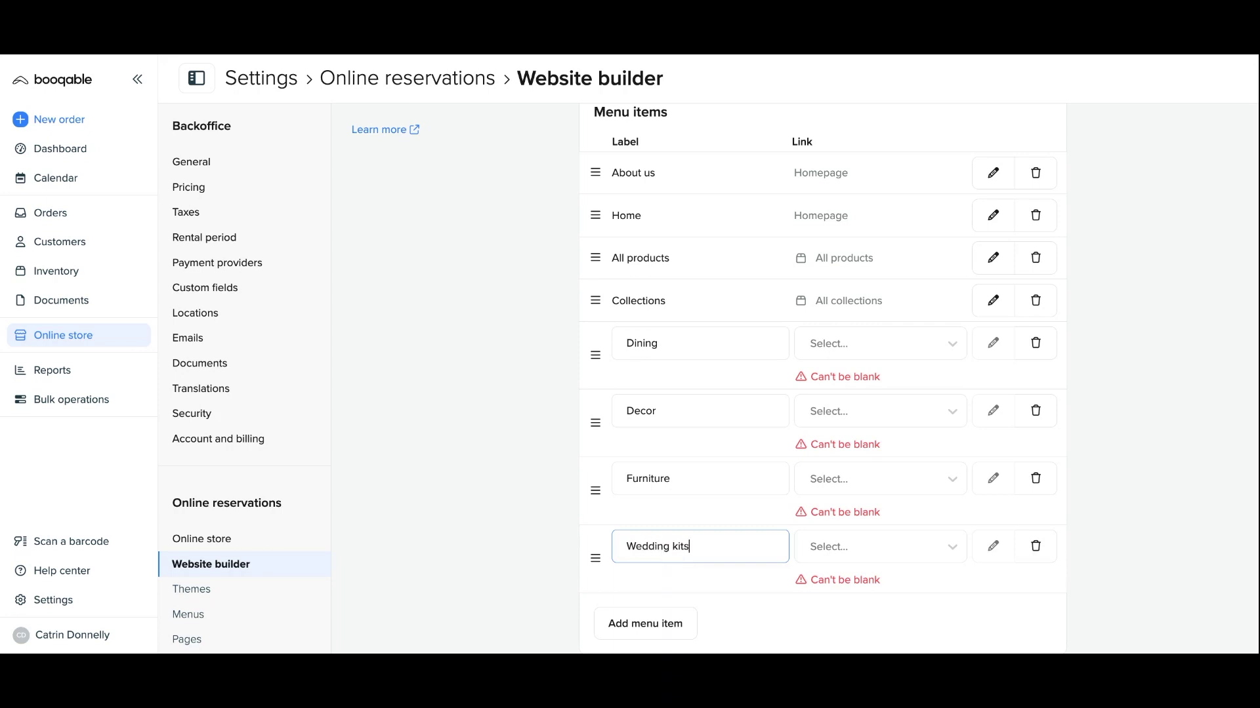
Link the Dining and Decor items to the Dining and Decor collections
left_click(865, 353)
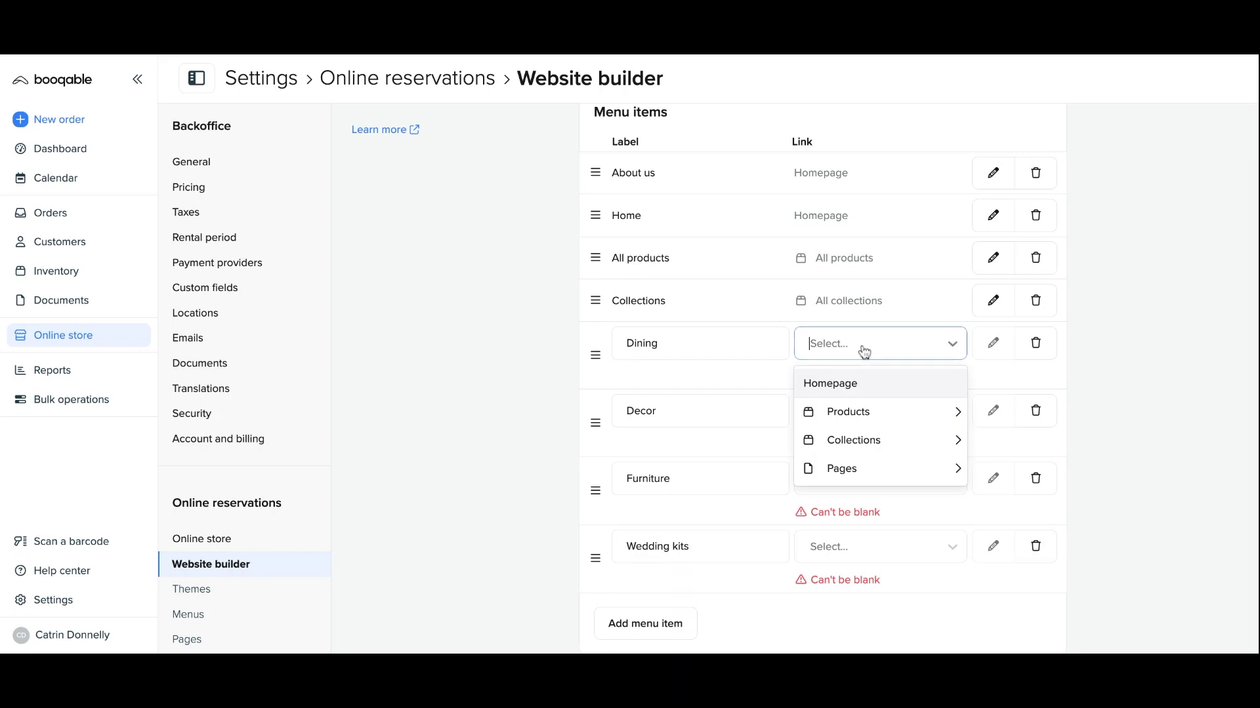
left_click(878, 442)
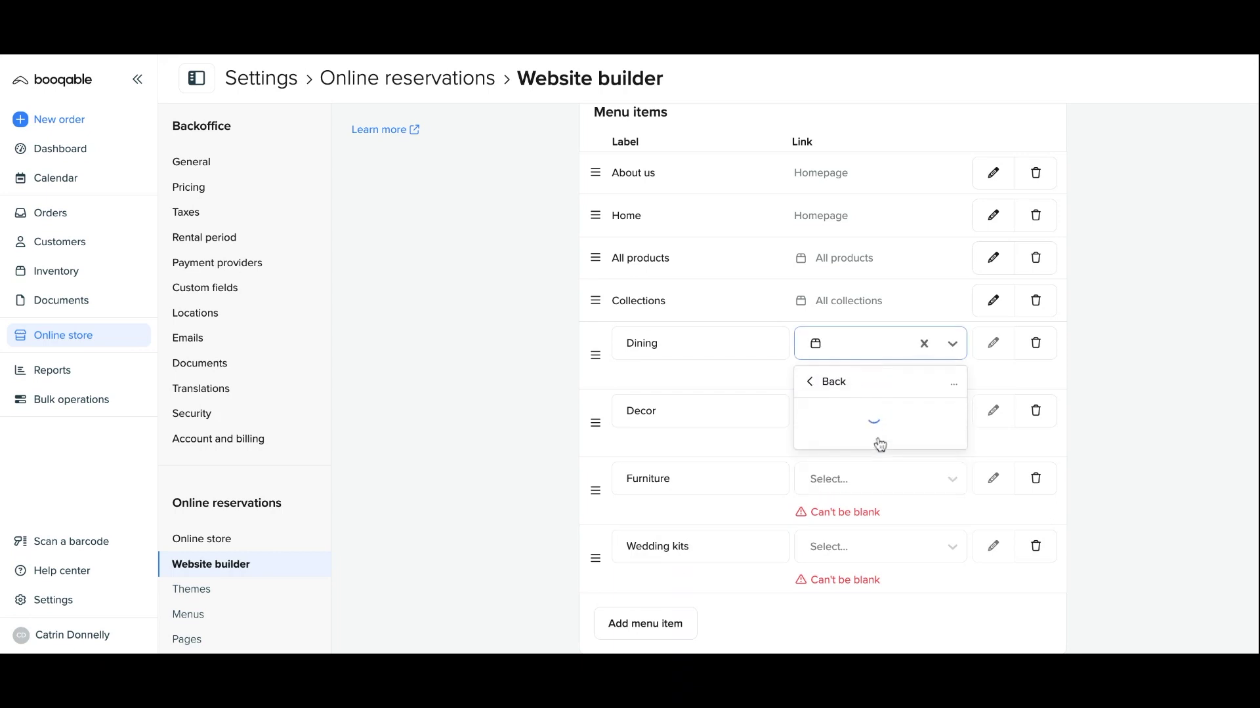
left_click(880, 457)
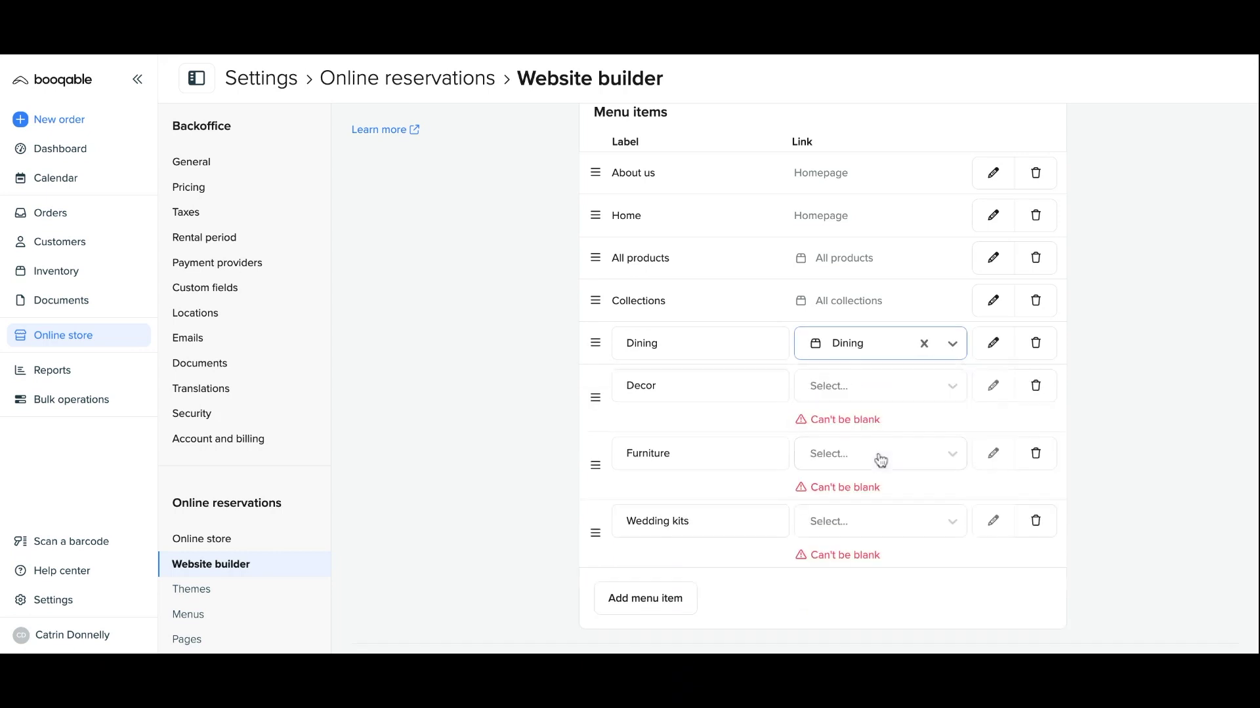
left_click(862, 394)
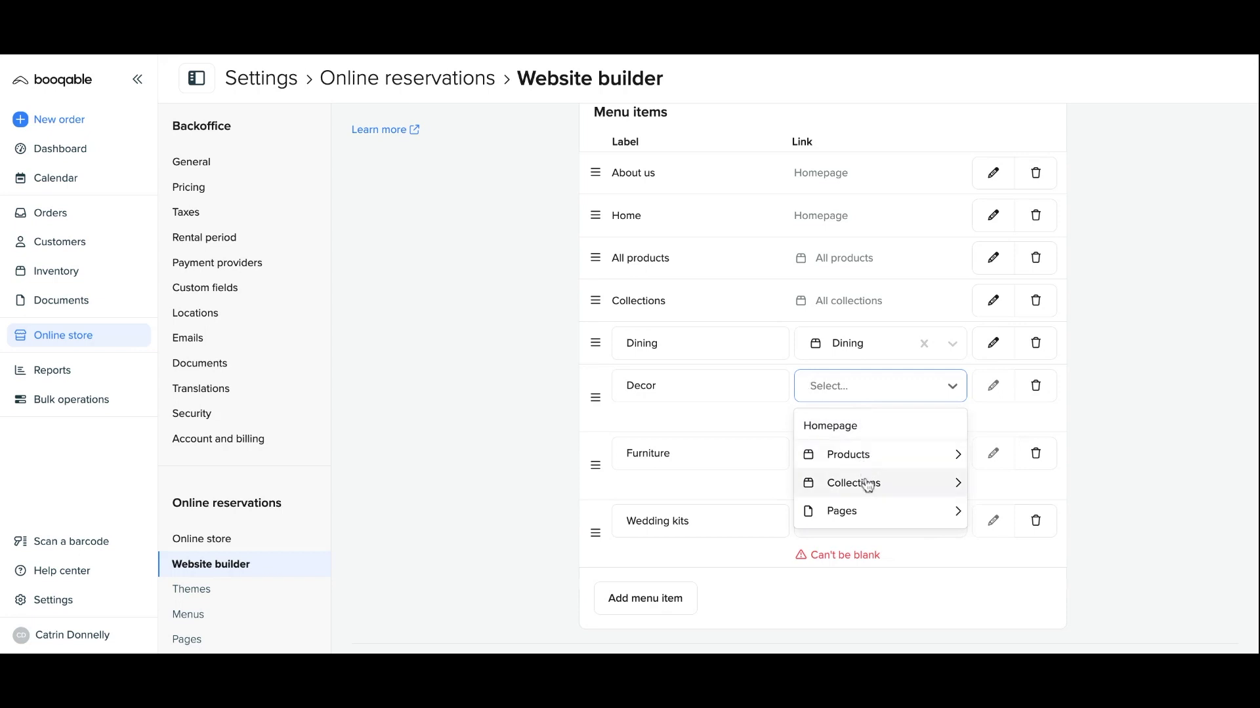
left_click(866, 483)
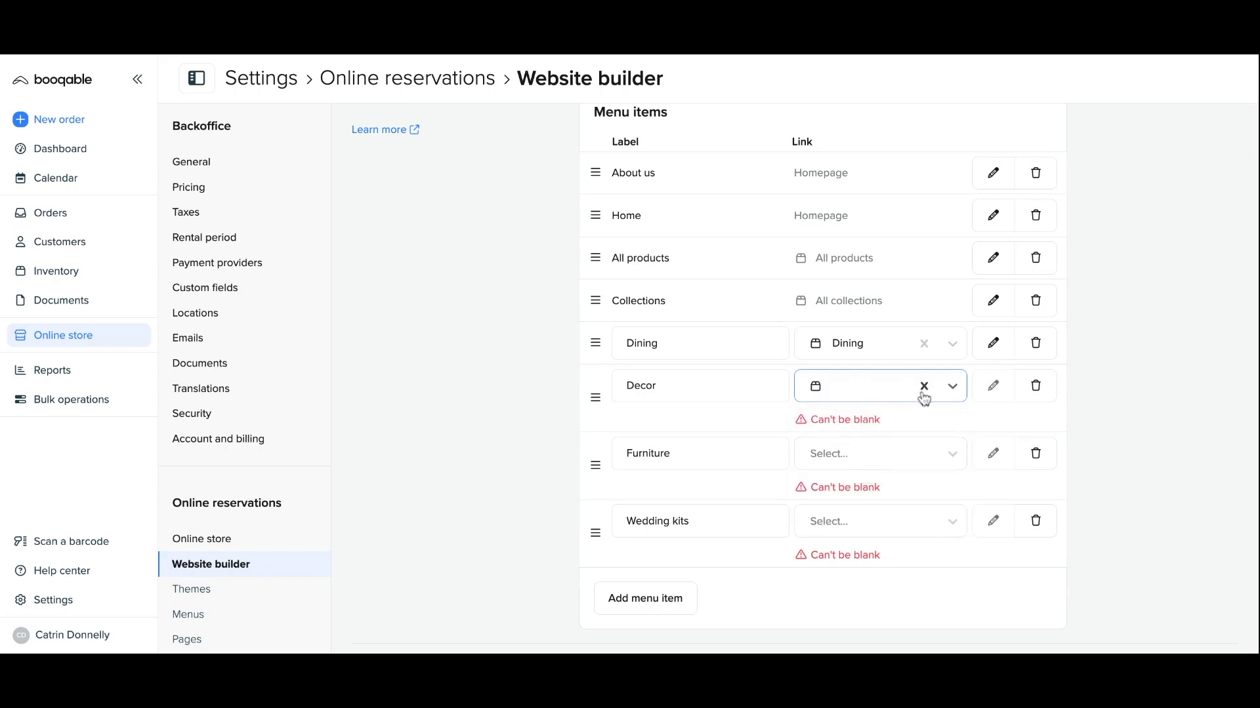
left_click(950, 388)
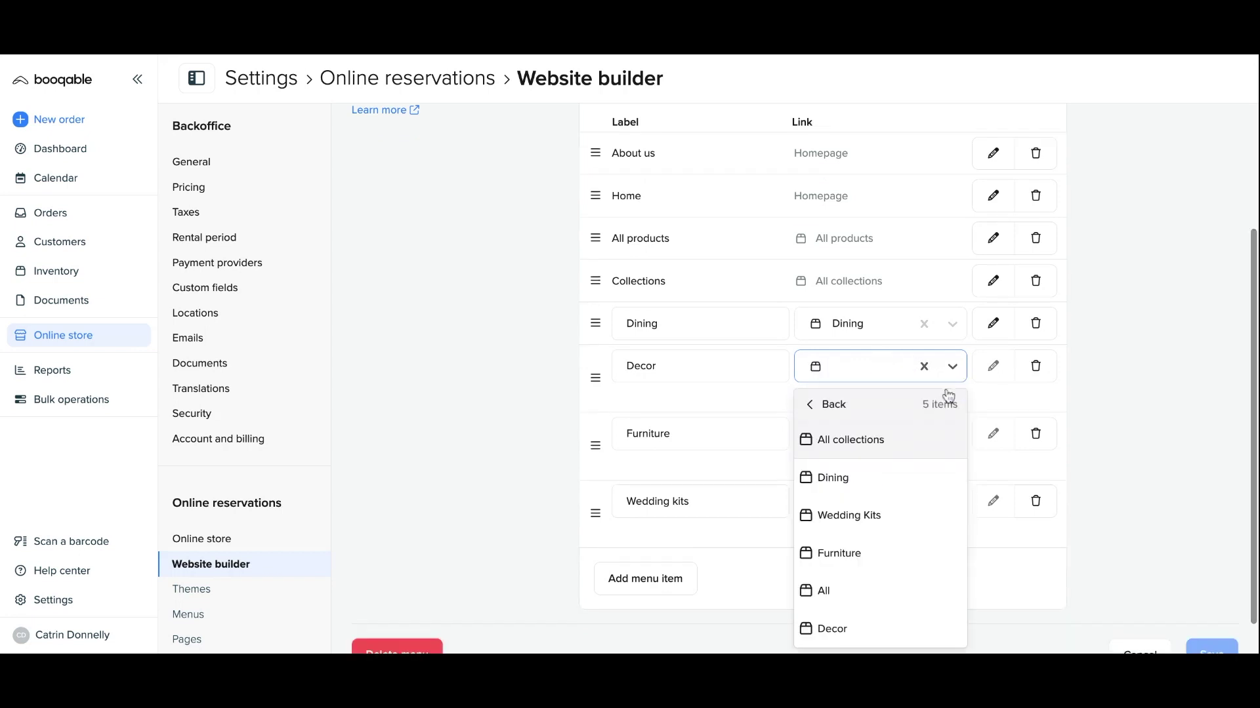
left_click(854, 630)
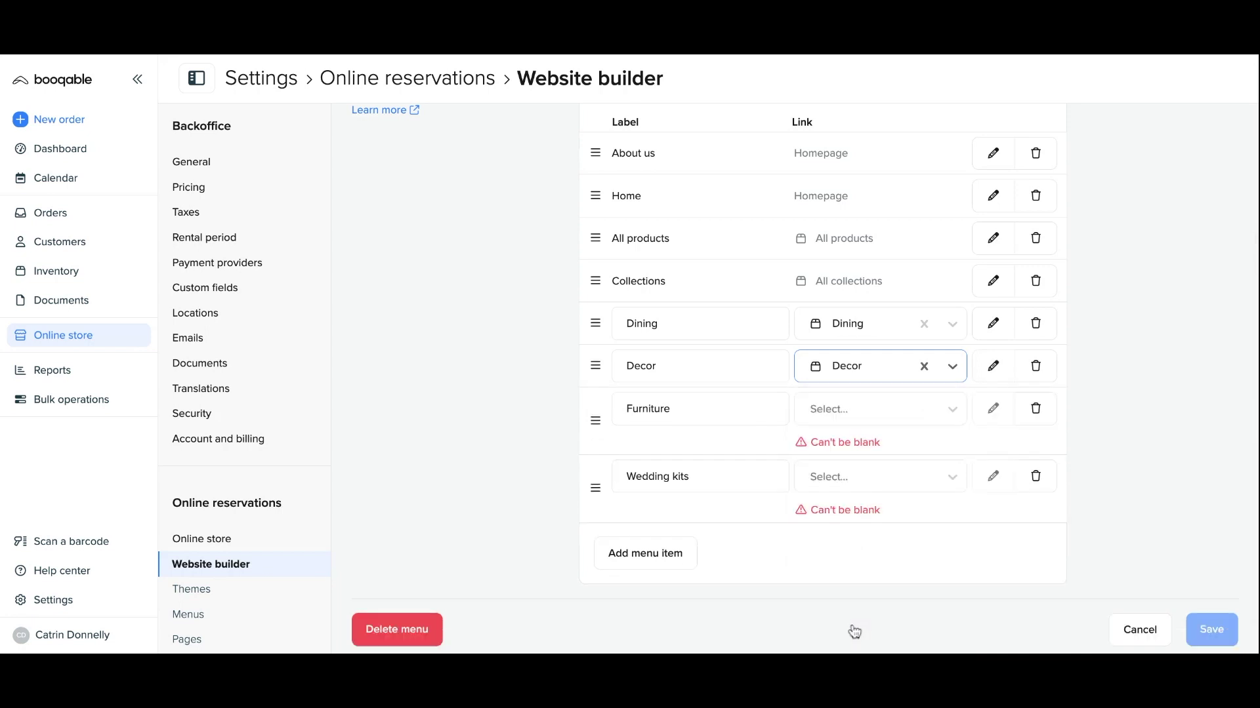
Link the Furniture and Wedding kits items to the Furniture and Wedding Kits collections
left_click(848, 415)
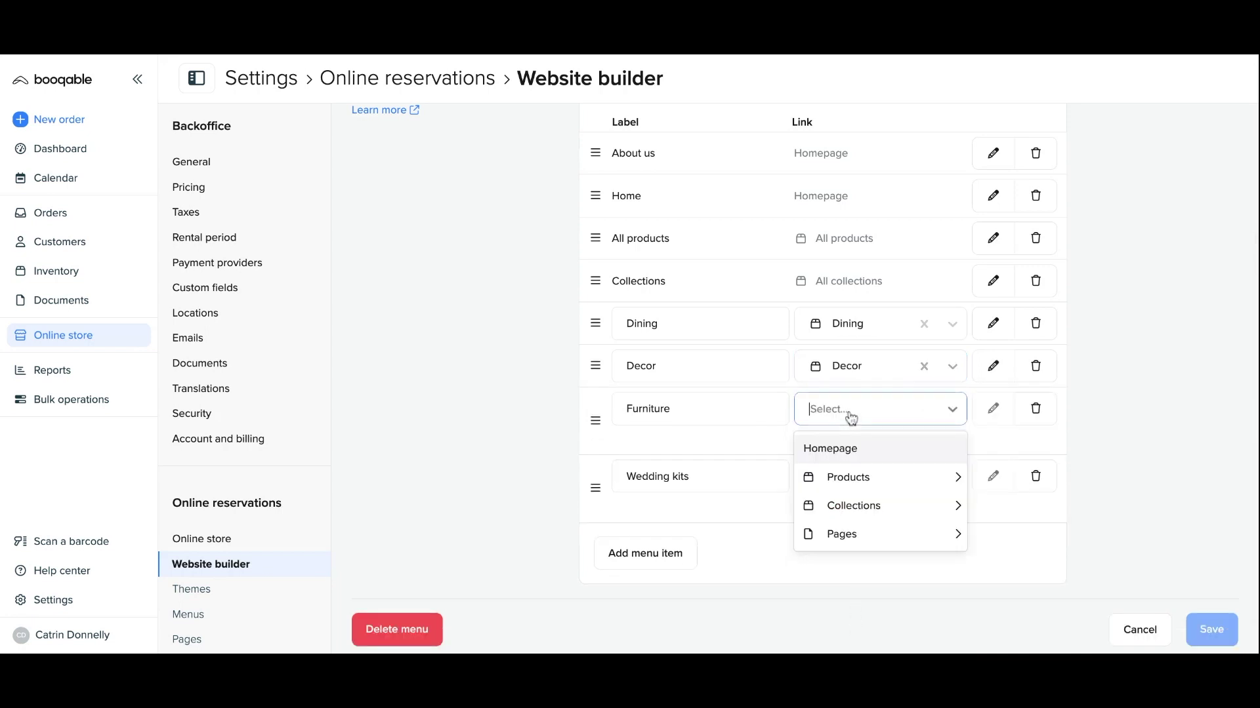
left_click(862, 509)
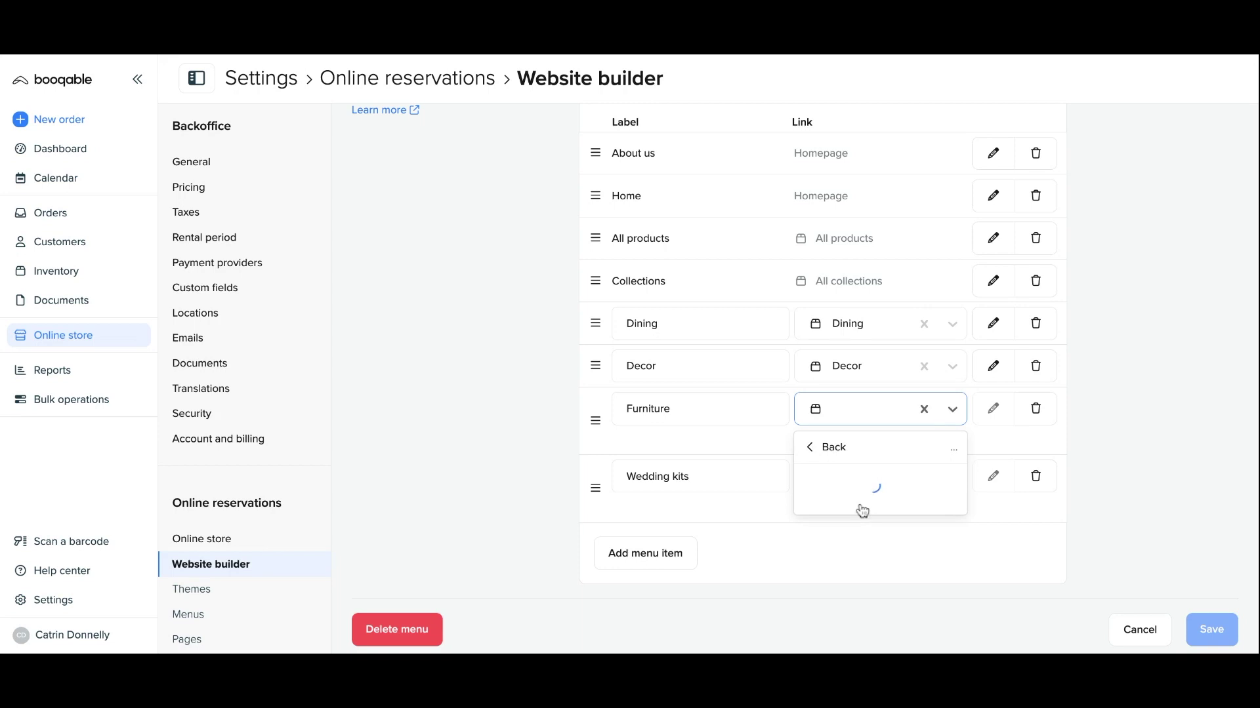
left_click(862, 559)
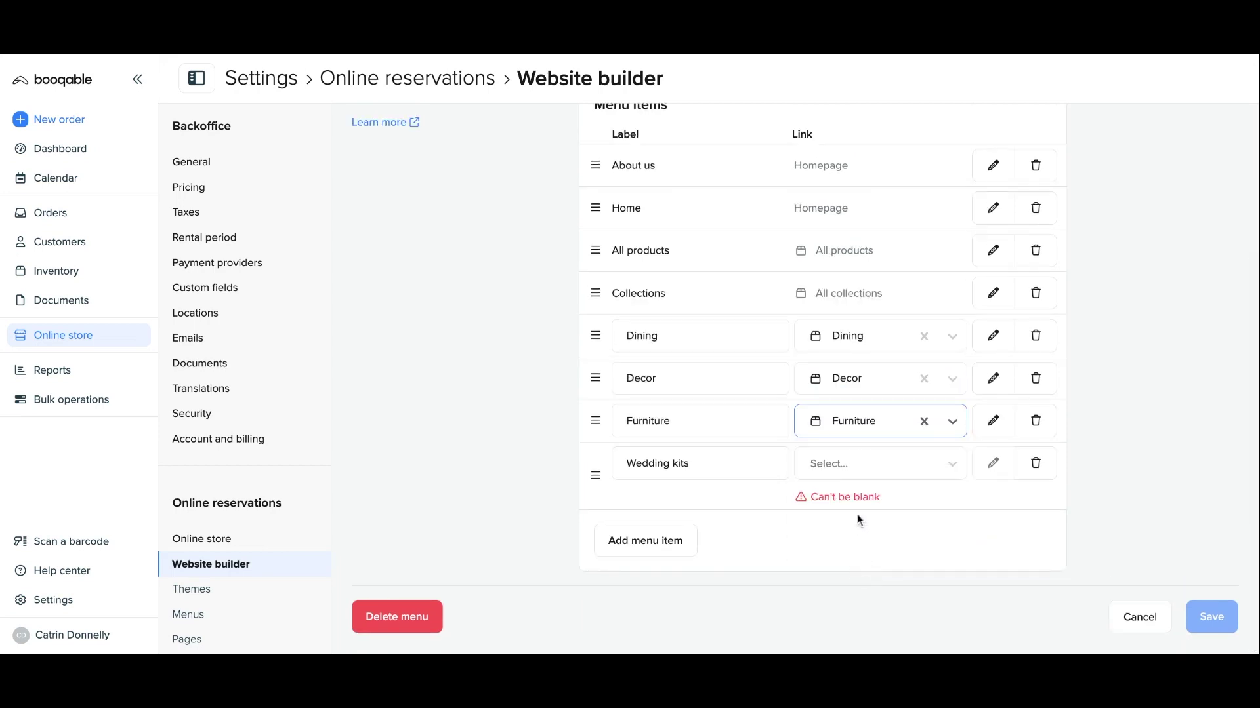
left_click(849, 472)
left_click(865, 559)
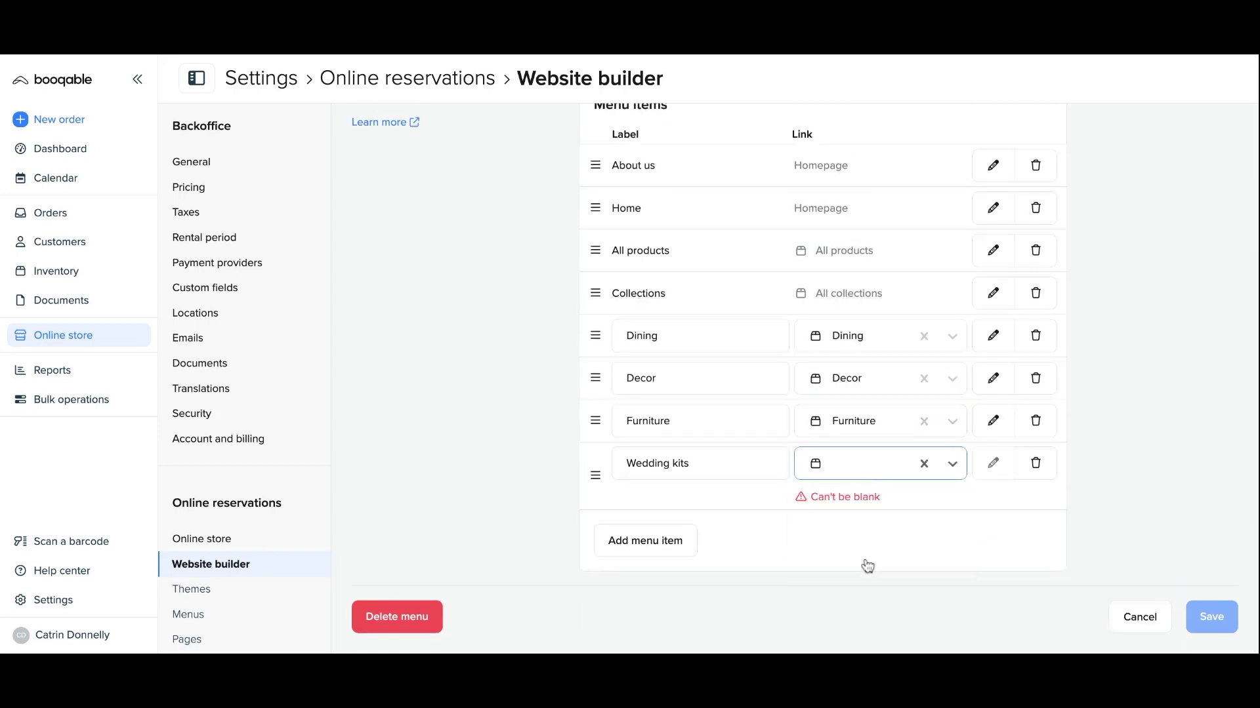
left_click(951, 472)
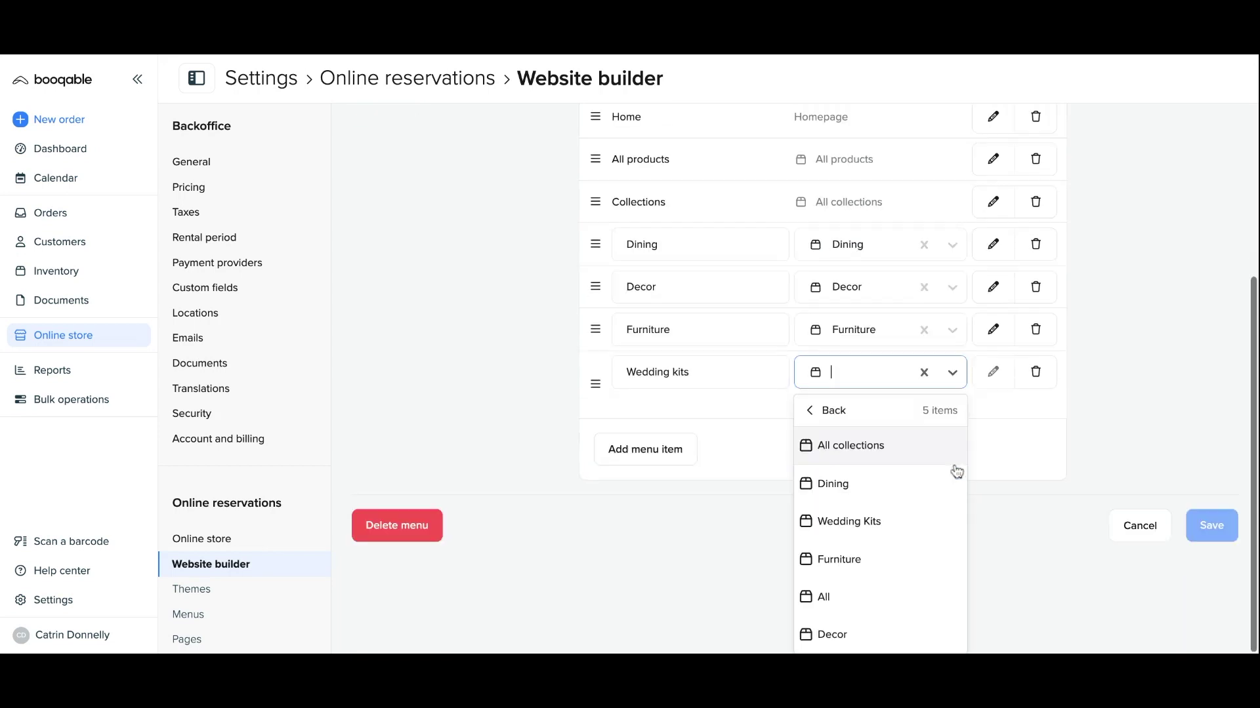
left_click(913, 528)
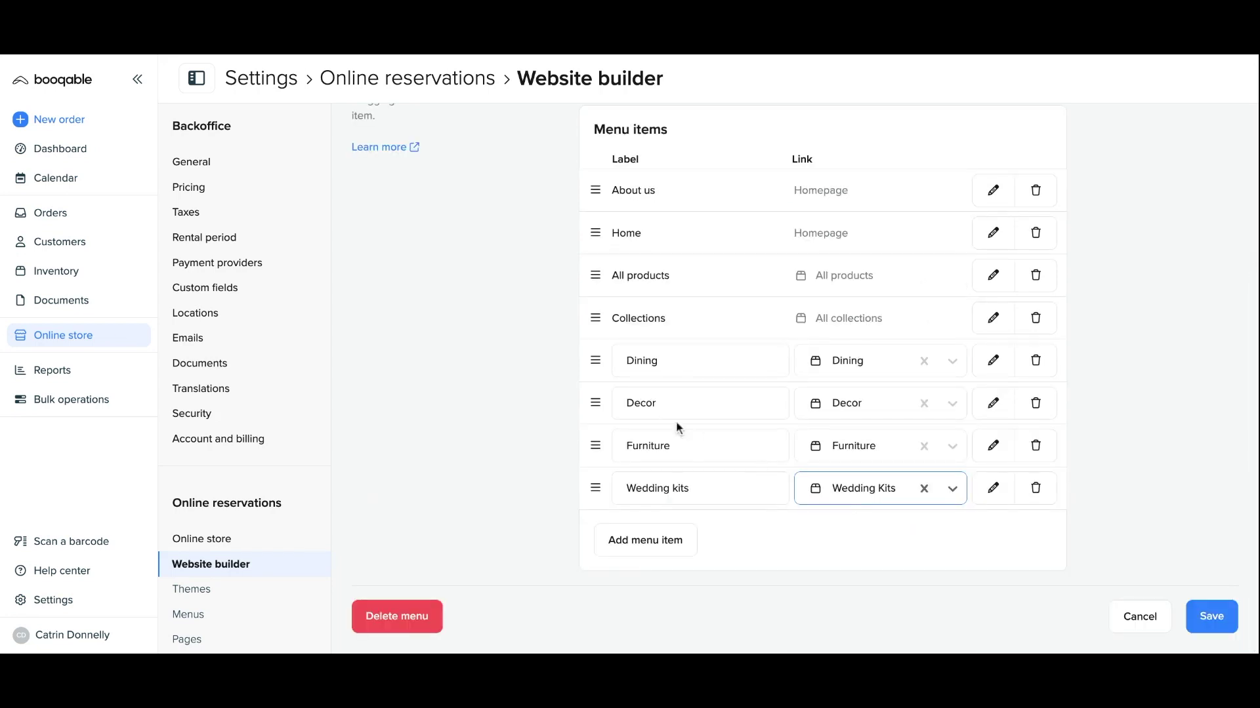
Nest Dining, Decor, Furniture and Wedding kits under Collections and save the Main Menu
left_click_drag(595, 360, 650, 374)
left_click_drag(600, 438, 646, 423)
left_click_drag(602, 479, 646, 462)
left_click_drag(603, 525, 653, 508)
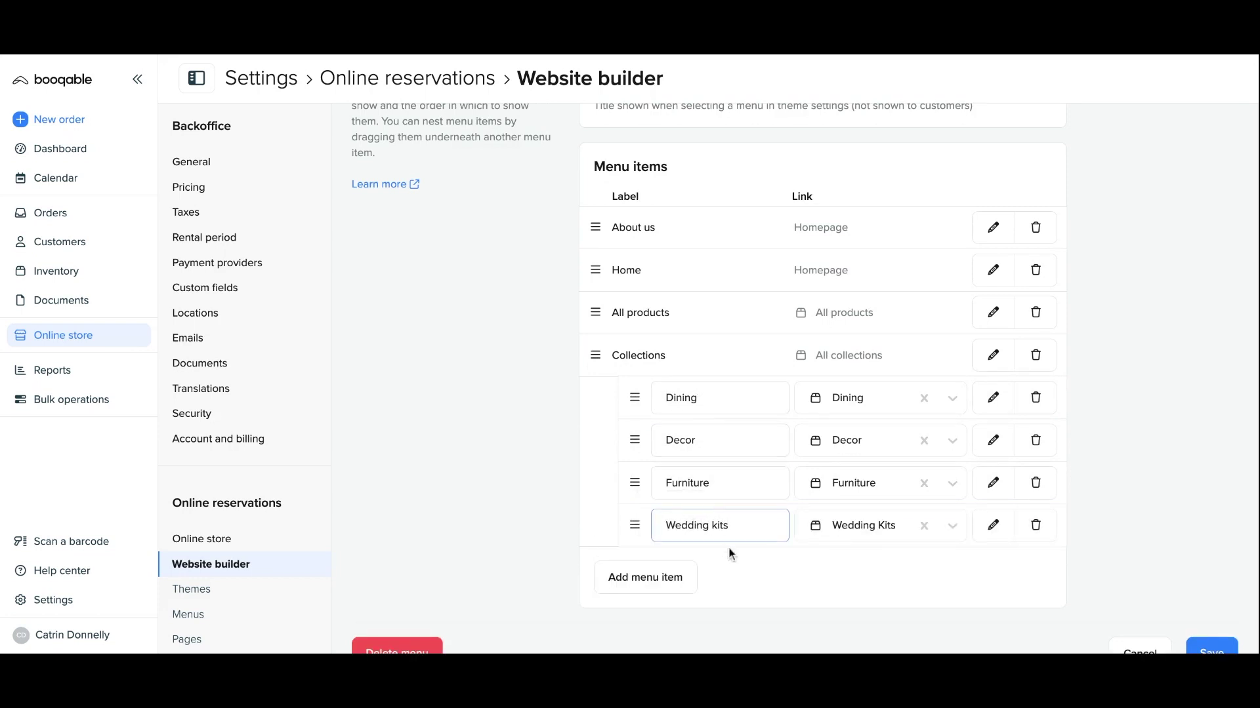
scroll(761, 577, "down", 1)
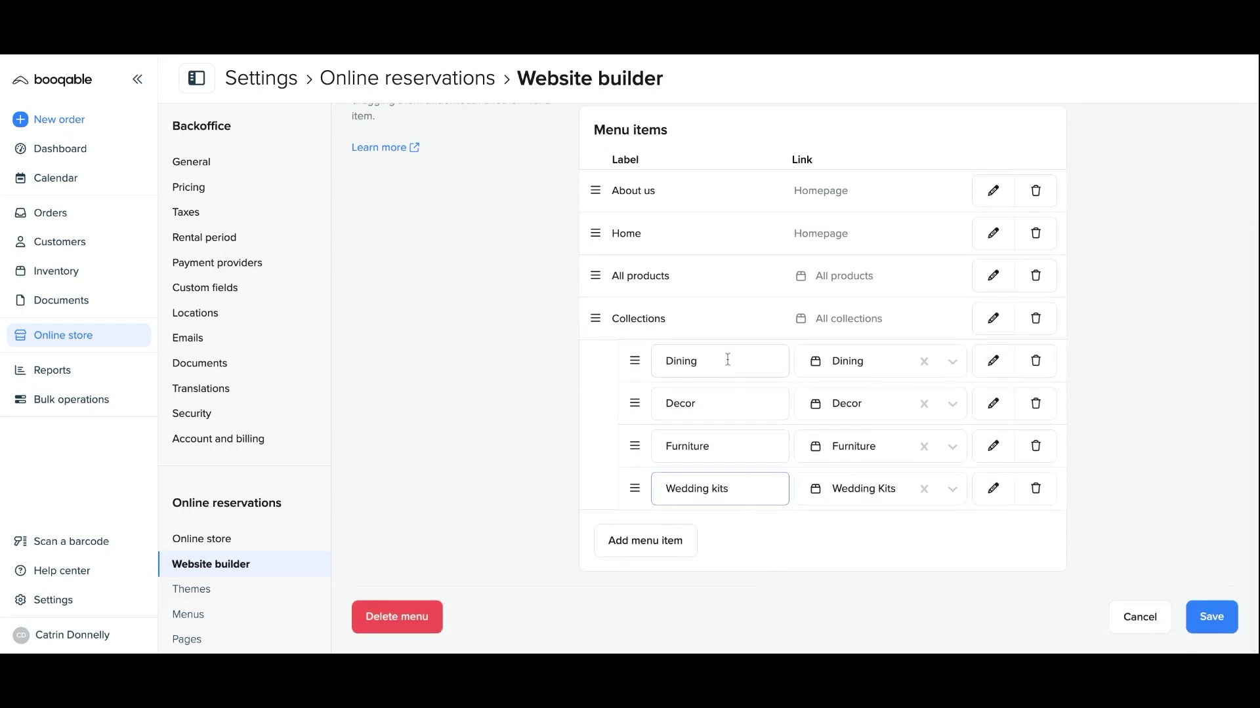
left_click(1215, 615)
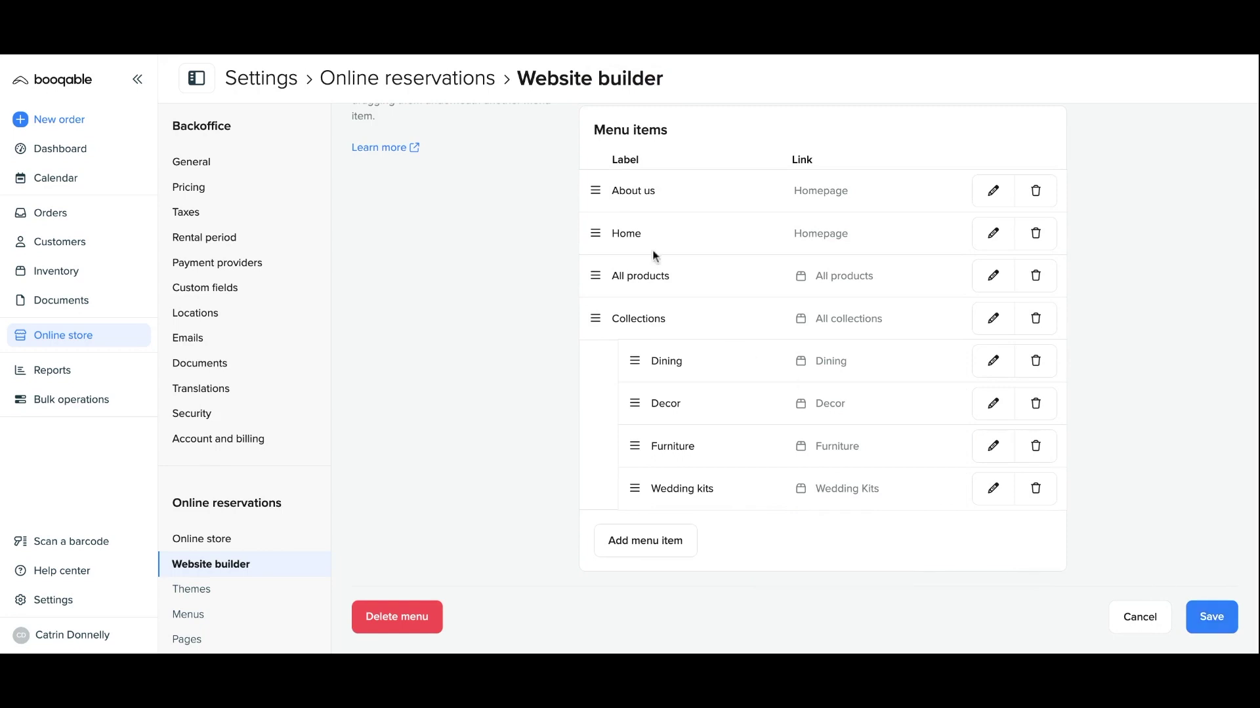
Move About us to the end of the Main Menu, after Collections, and save again
left_click_drag(595, 189, 594, 525)
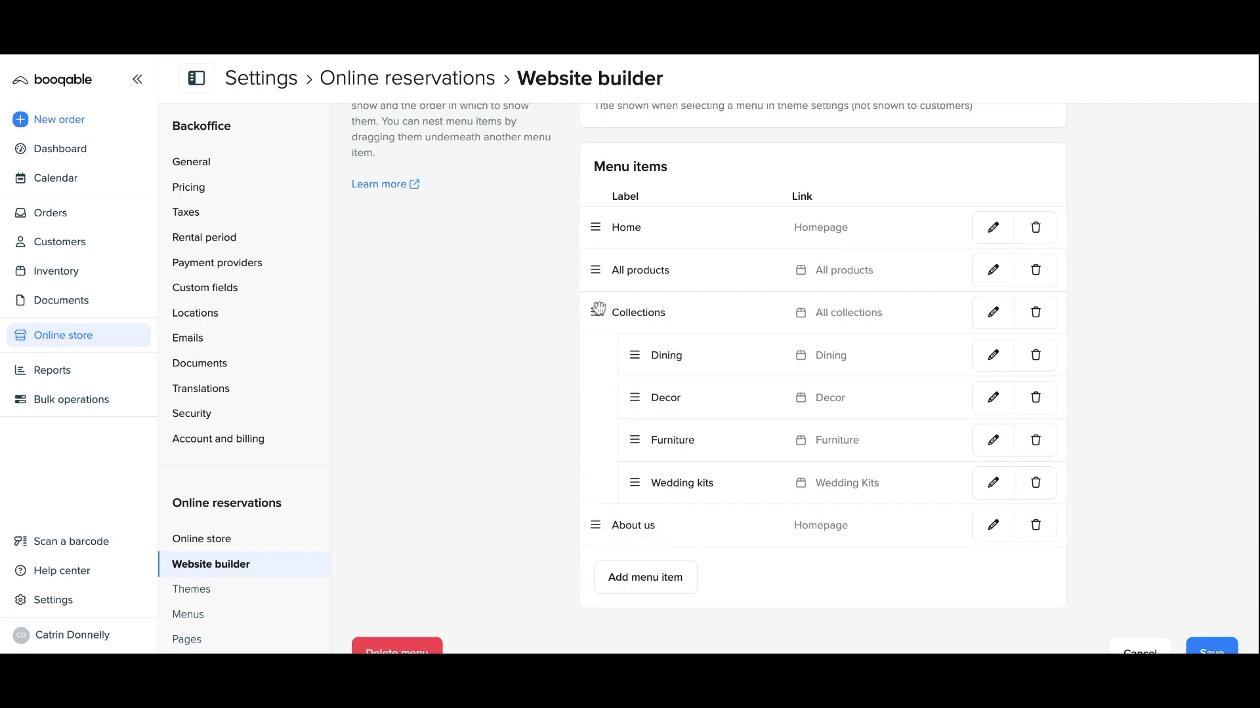
scroll(1126, 482, "down", 1)
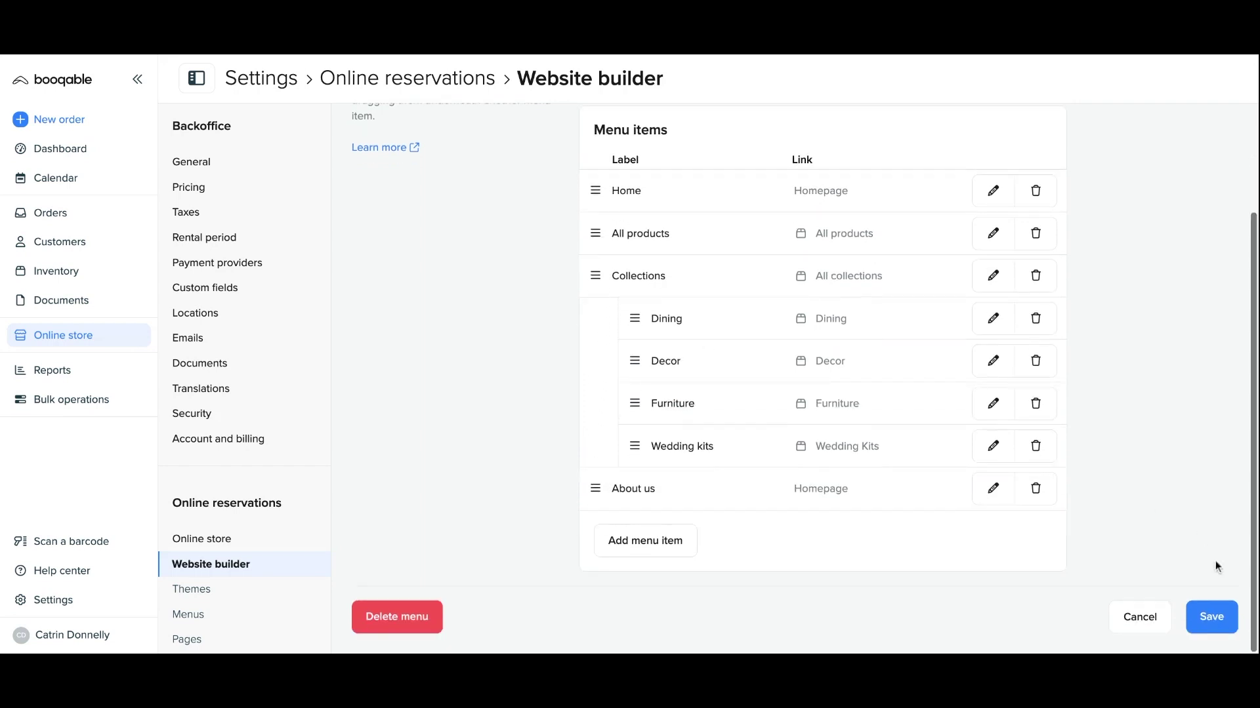
left_click(1211, 615)
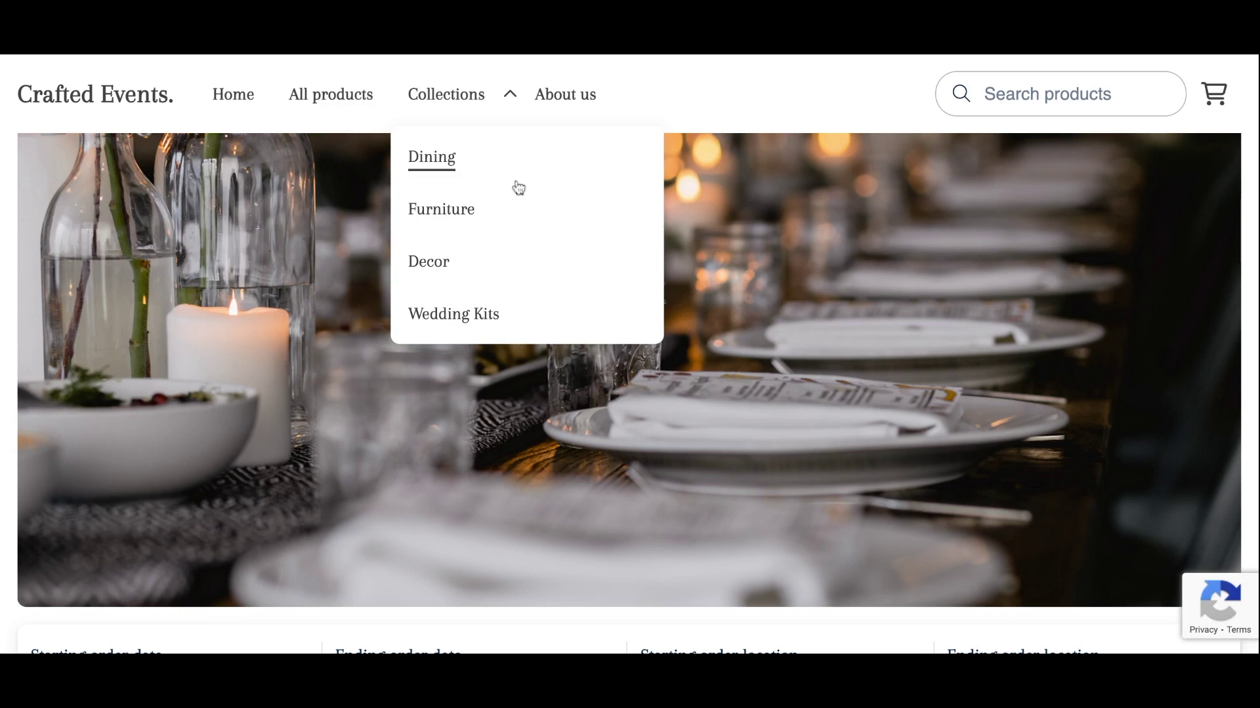
Close the storefront's Collections dropdown before returning to the website builder's Menus
left_click(515, 106)
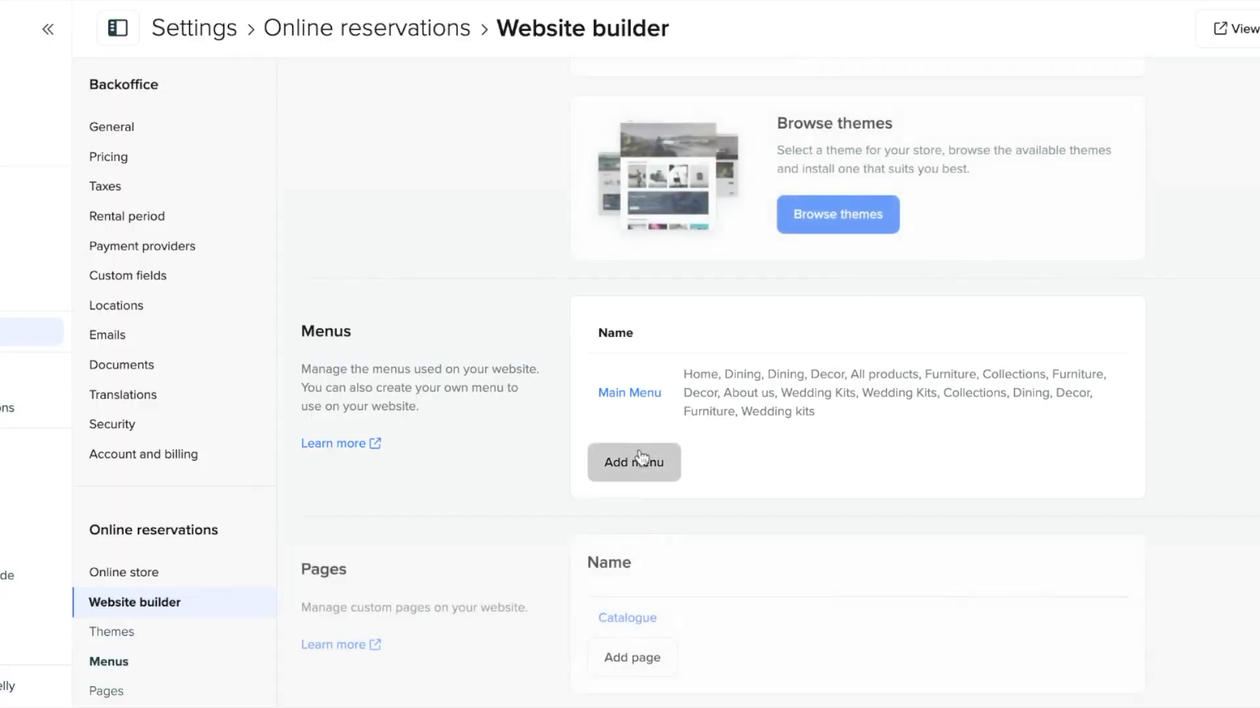
Start a new menu and title it New Menu
left_click(641, 459)
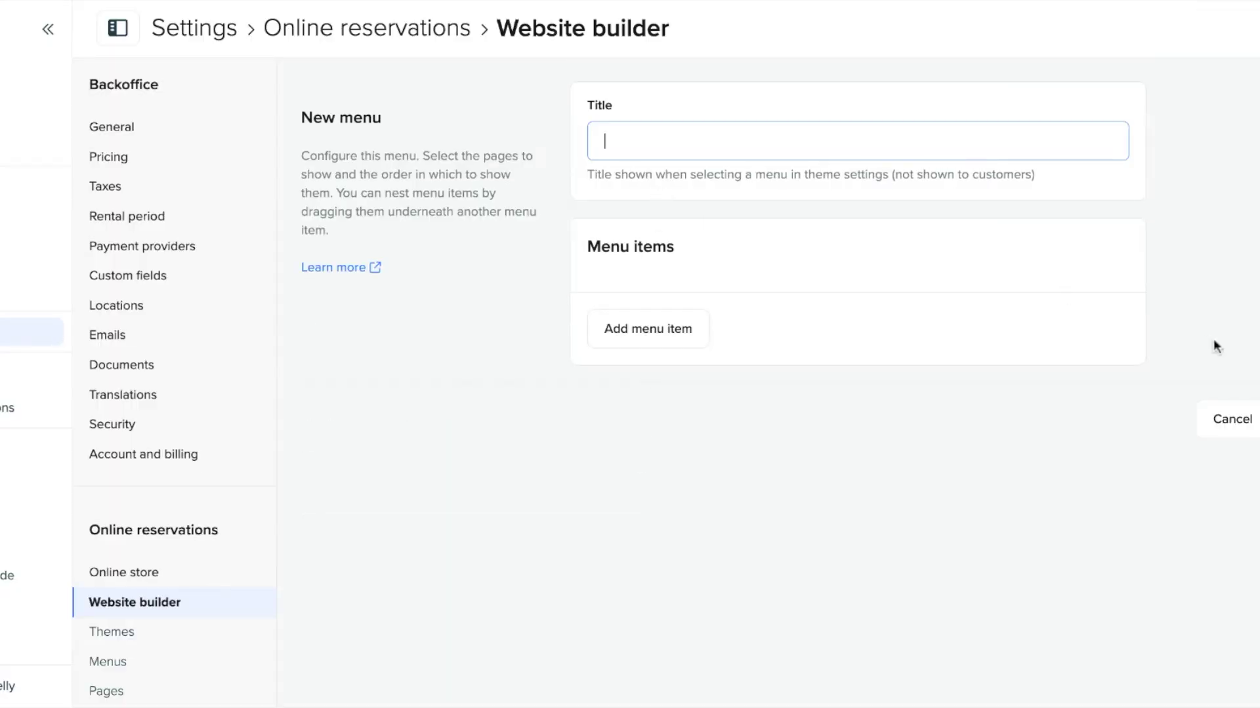
left_click(1237, 440)
scroll(253, 507, "down", 1)
scroll(253, 513, "down", 2)
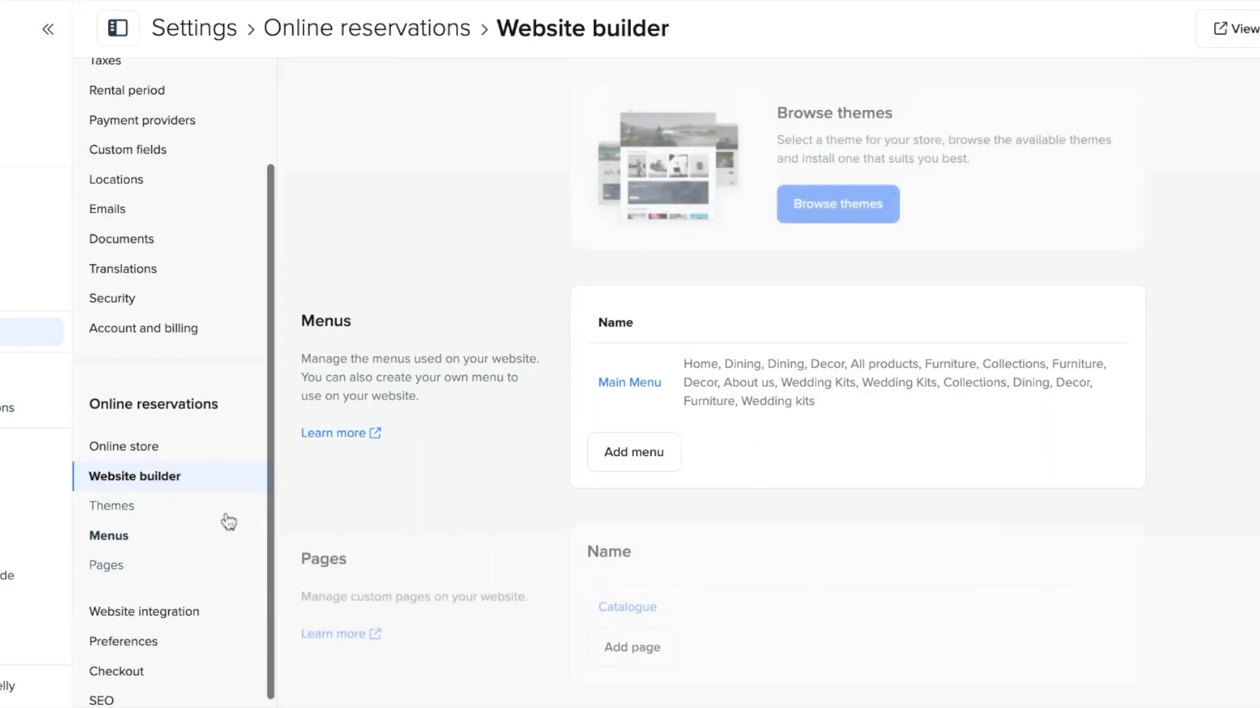
scroll(240, 471, "up", 1)
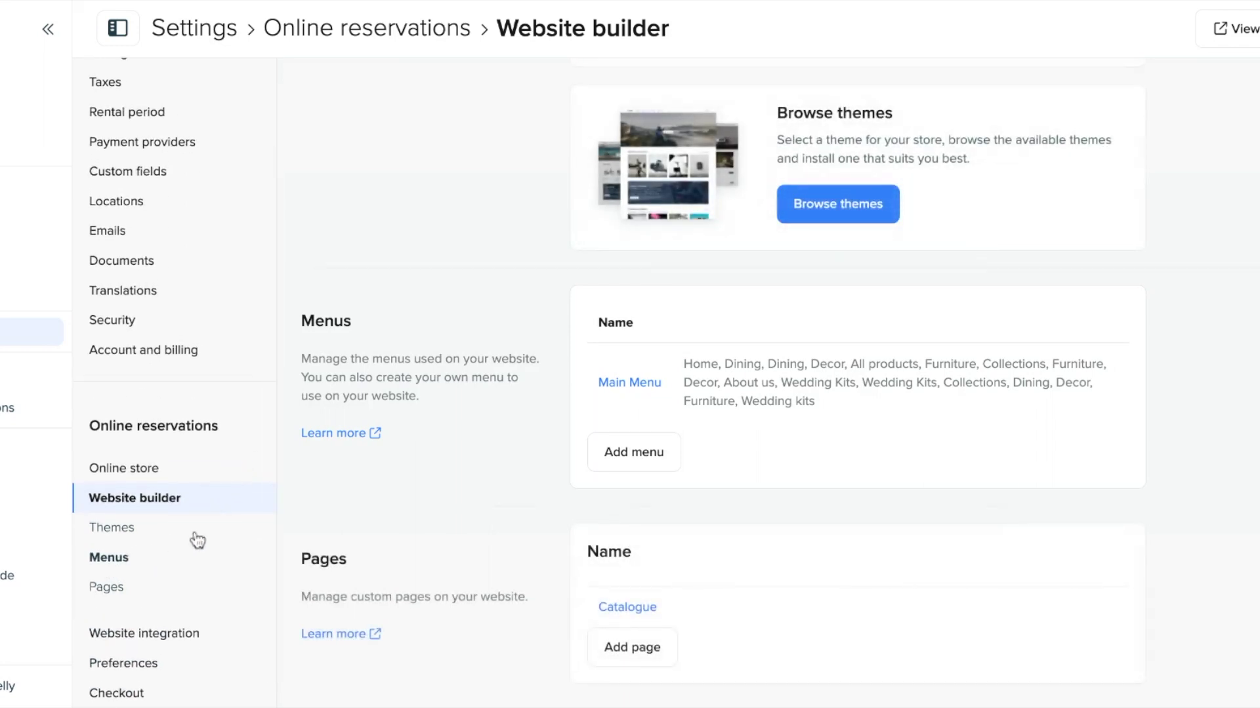
left_click(643, 462)
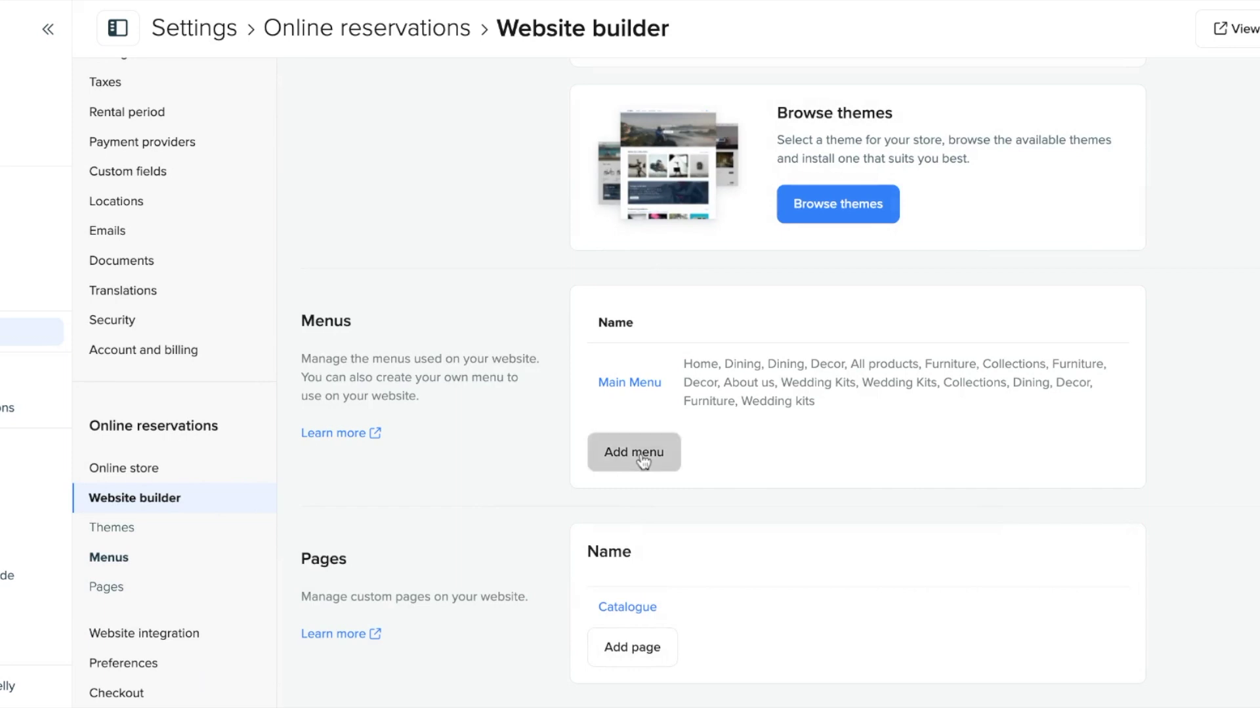
type("New Menu")
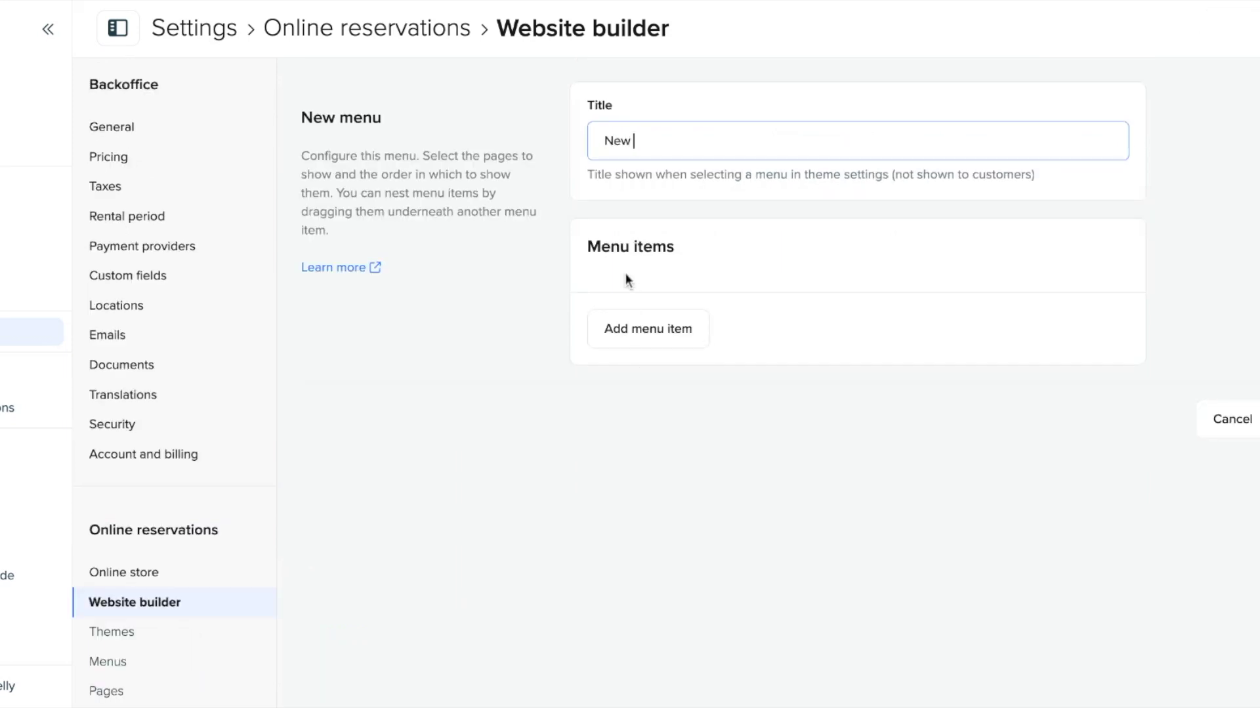
Add two items to New Menu labelled Products and Collections
left_click(650, 329)
left_click(649, 410)
left_click(642, 320)
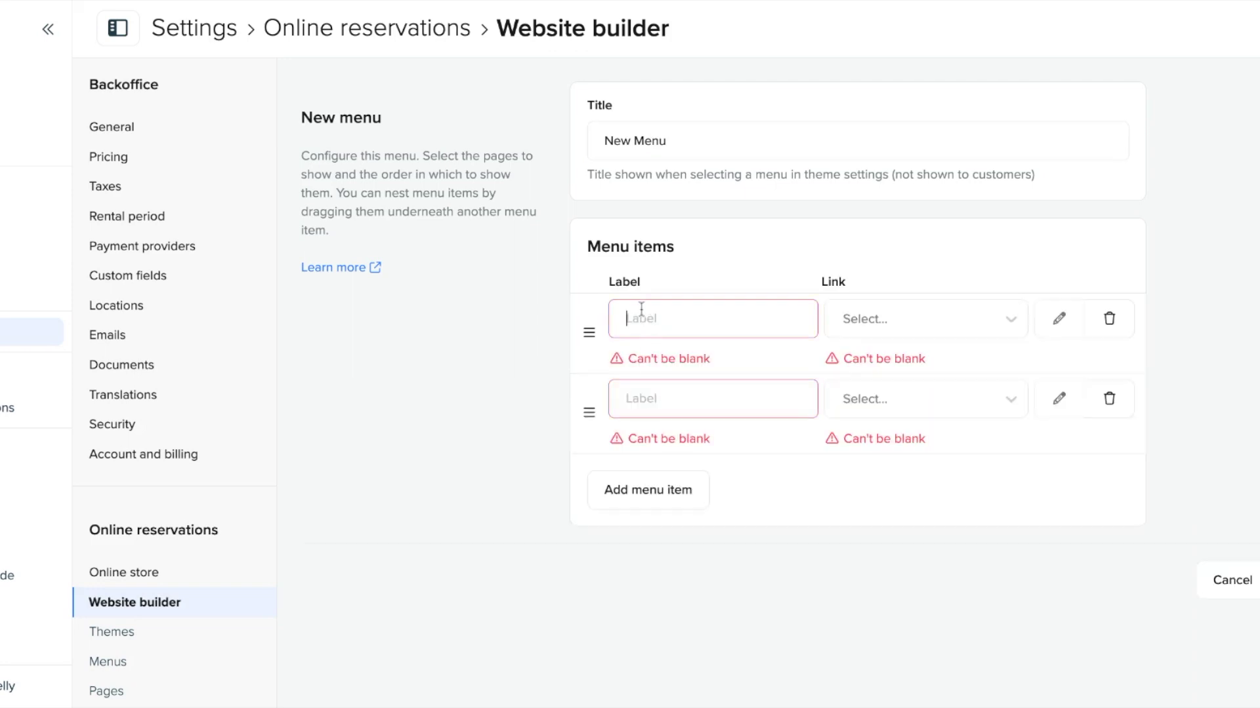
type("Products")
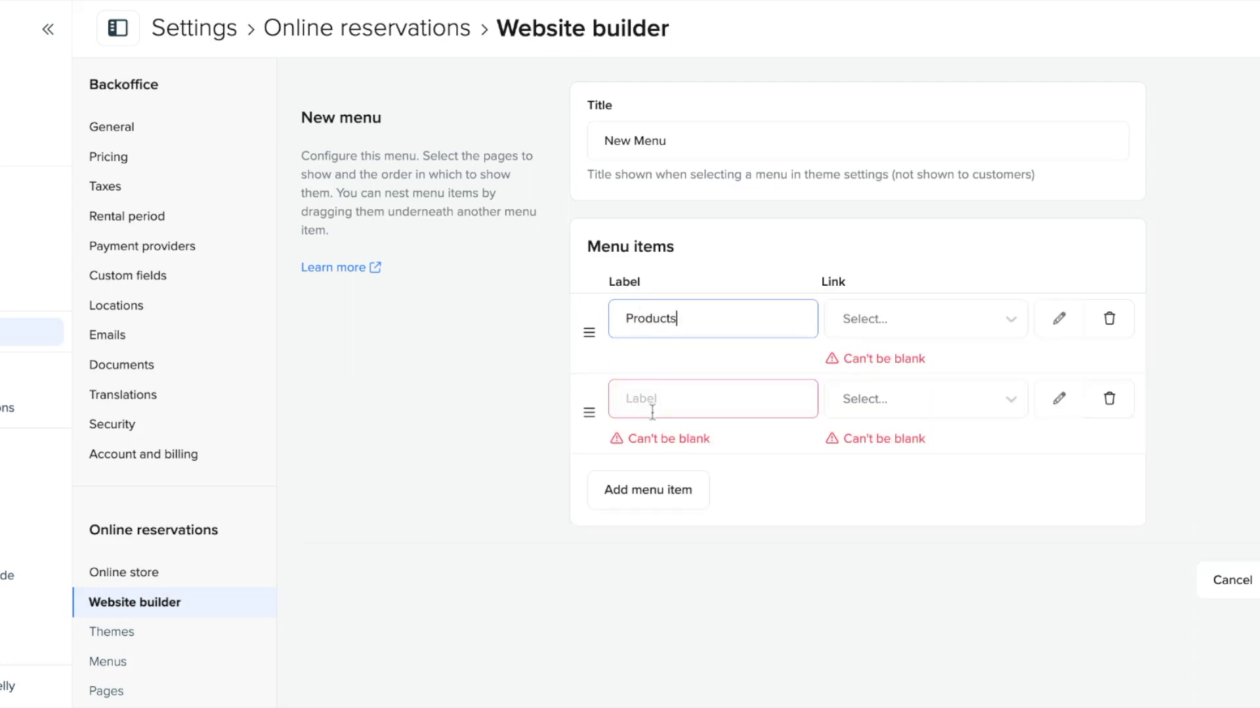
left_click(652, 410)
type("Col")
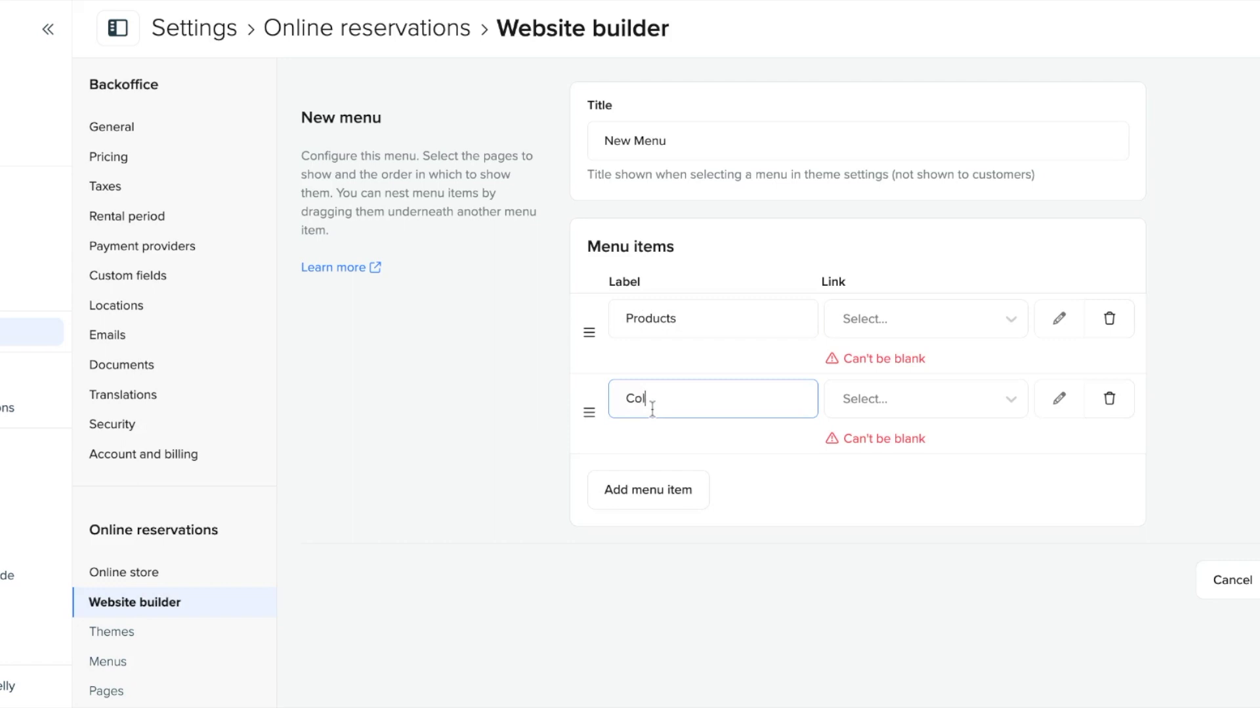
type("lections")
Link Products to All products and Collections to All collections
left_click(900, 321)
left_click(918, 406)
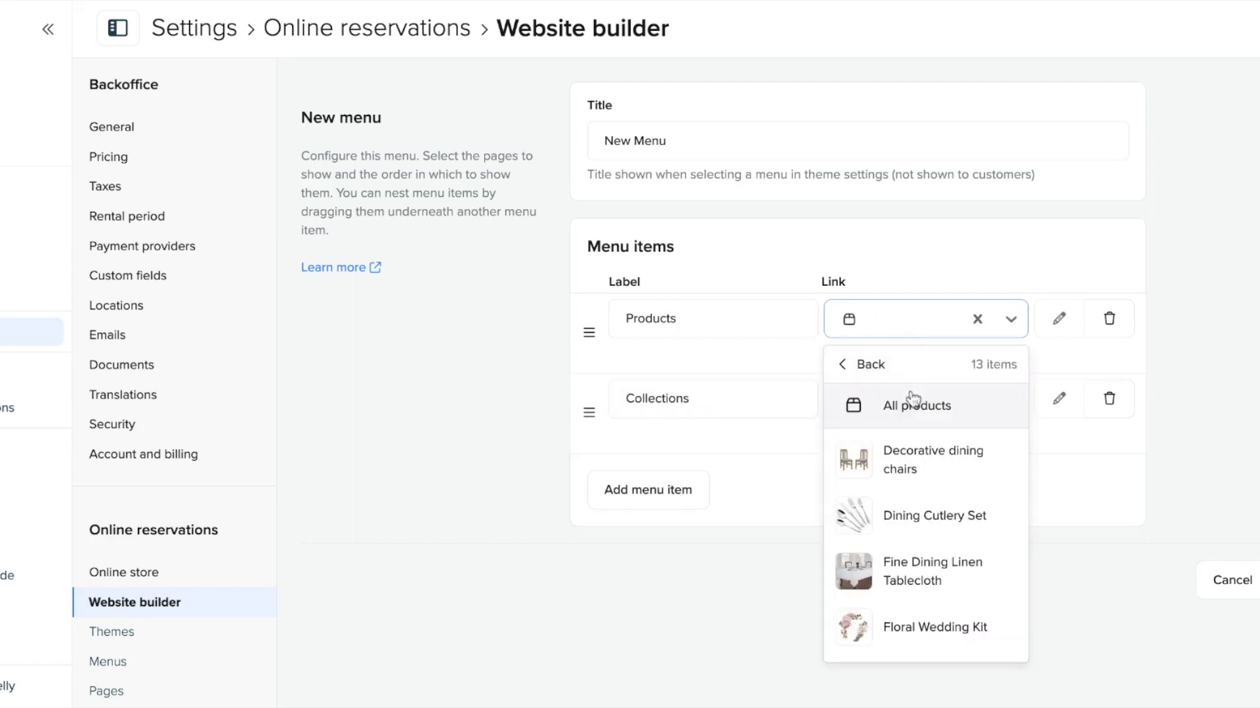
left_click(915, 406)
left_click(880, 374)
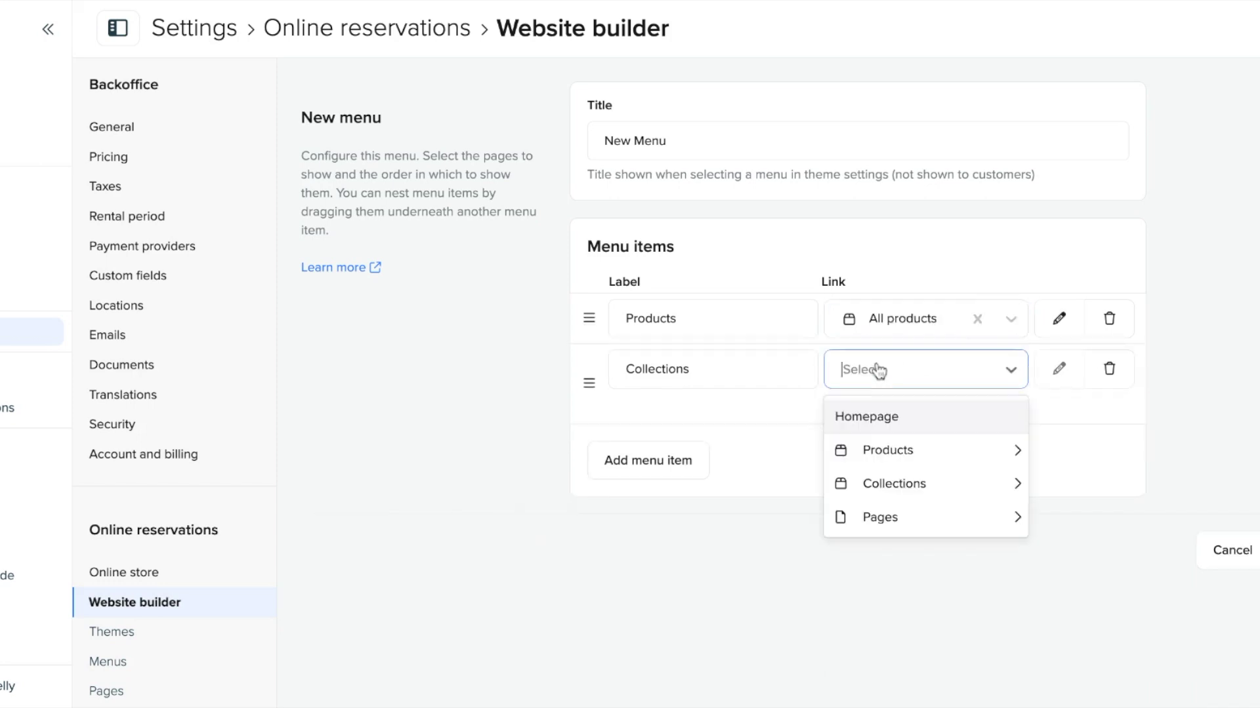
left_click(904, 484)
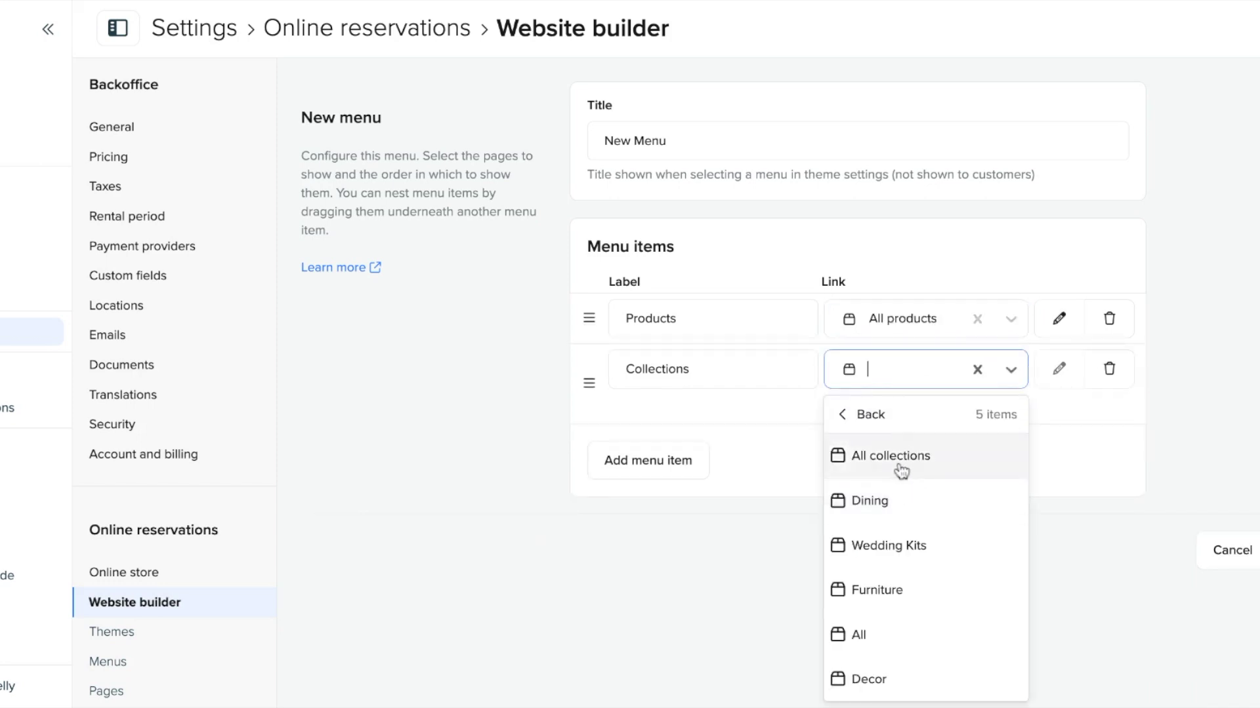
left_click(900, 469)
Add a Best selling item, browse product link targets, then delete that extra item
left_click(680, 444)
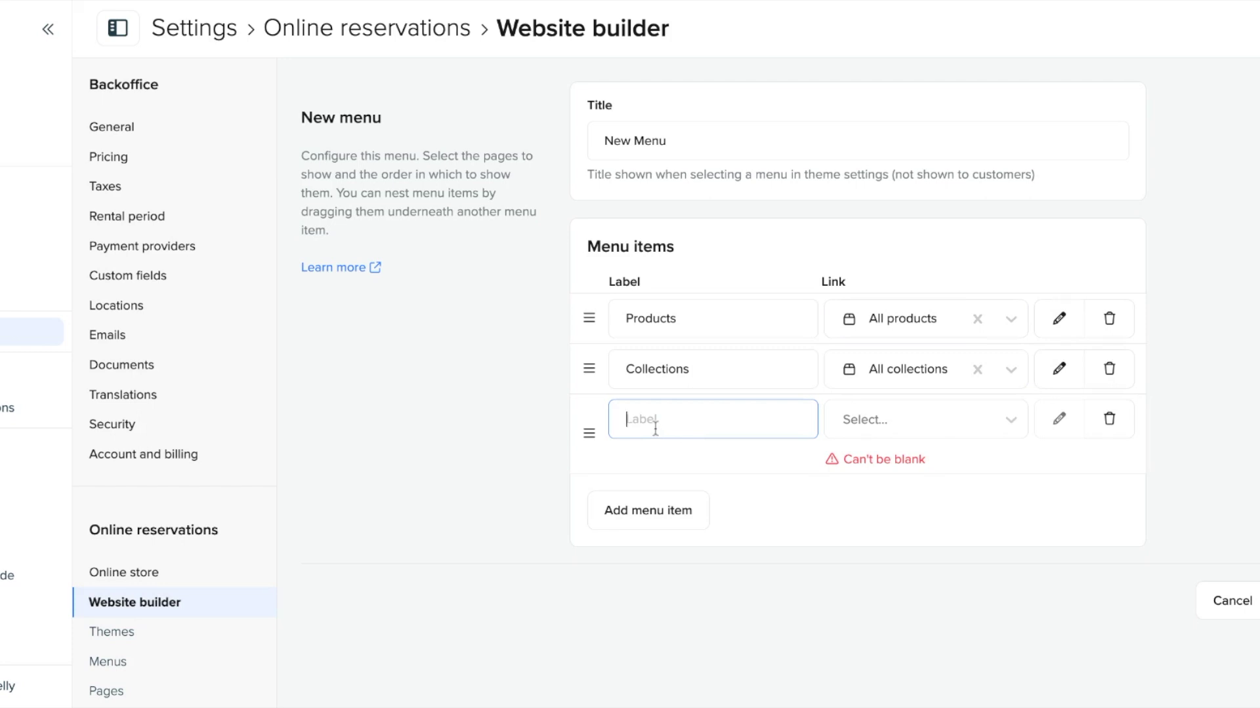
type("Best selling")
left_click(866, 420)
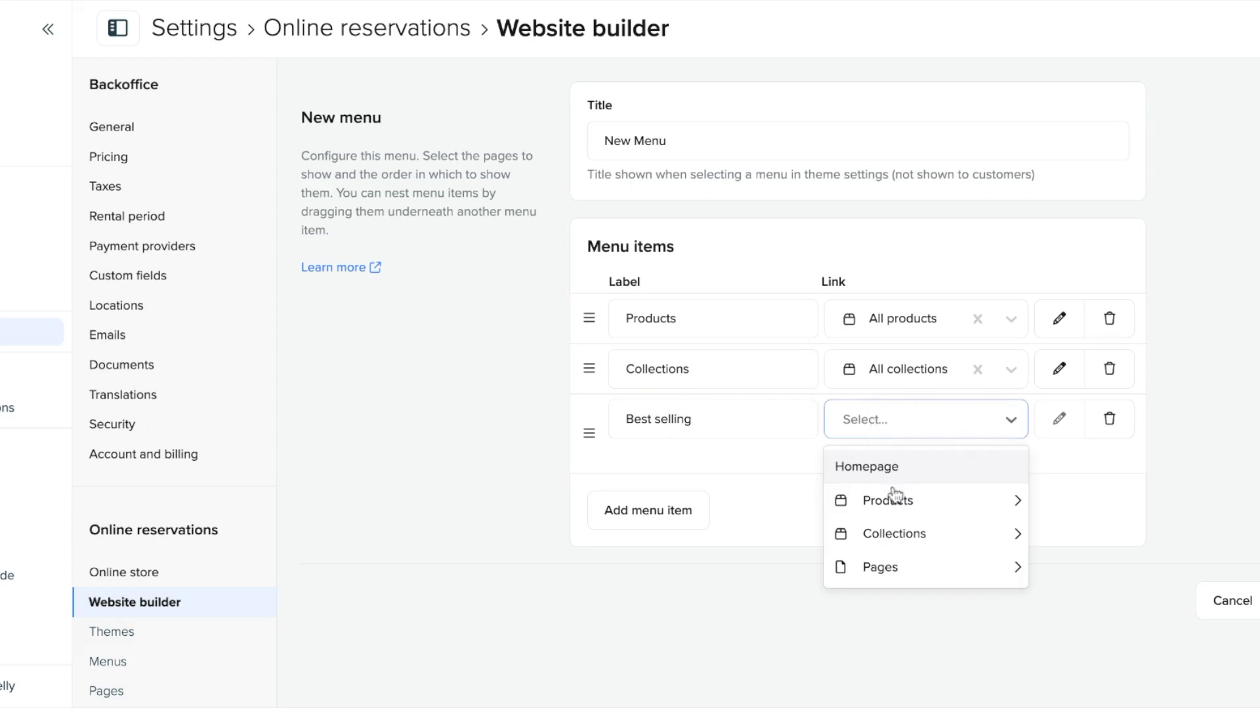
left_click(903, 515)
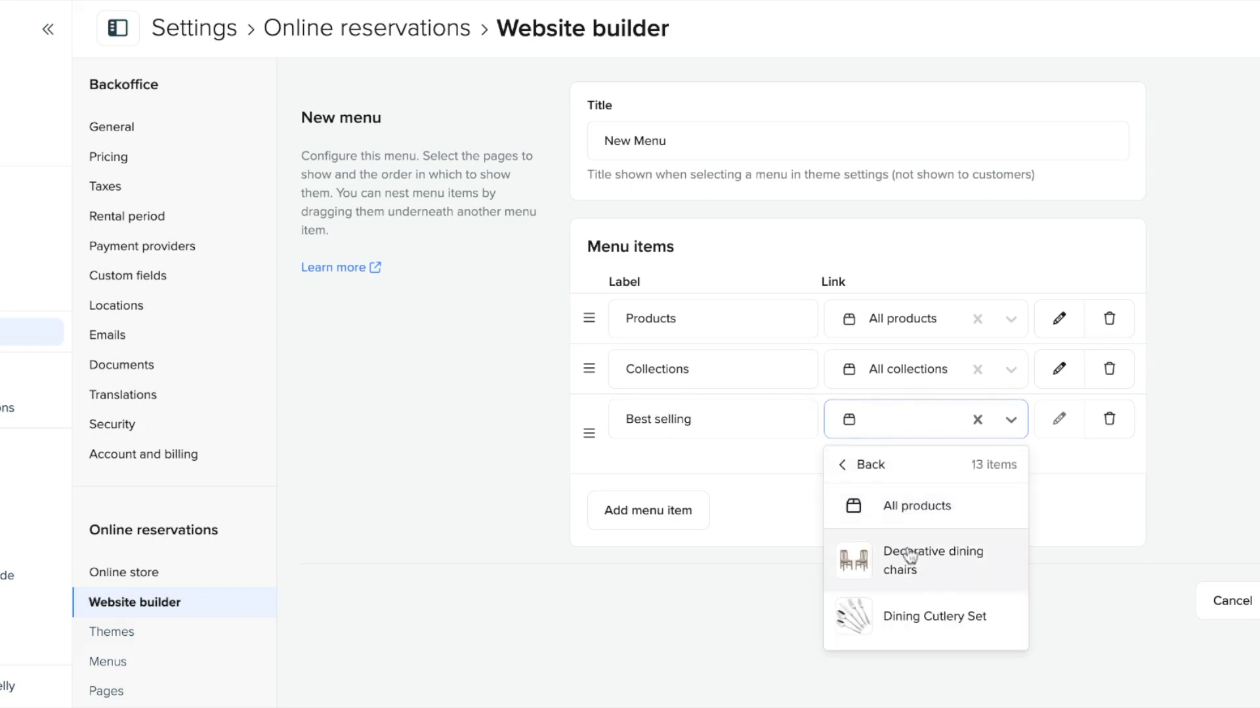
scroll(909, 569, "down", 1)
scroll(909, 569, "down", 8)
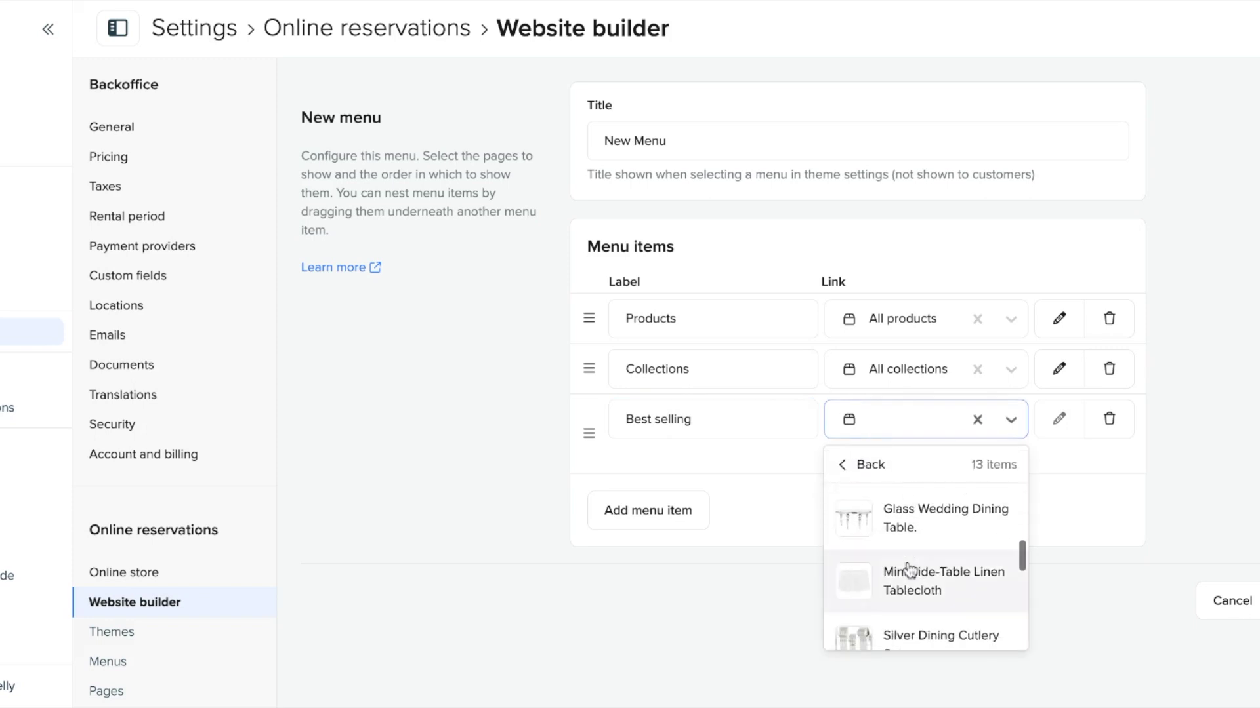
scroll(919, 558, "down", 5)
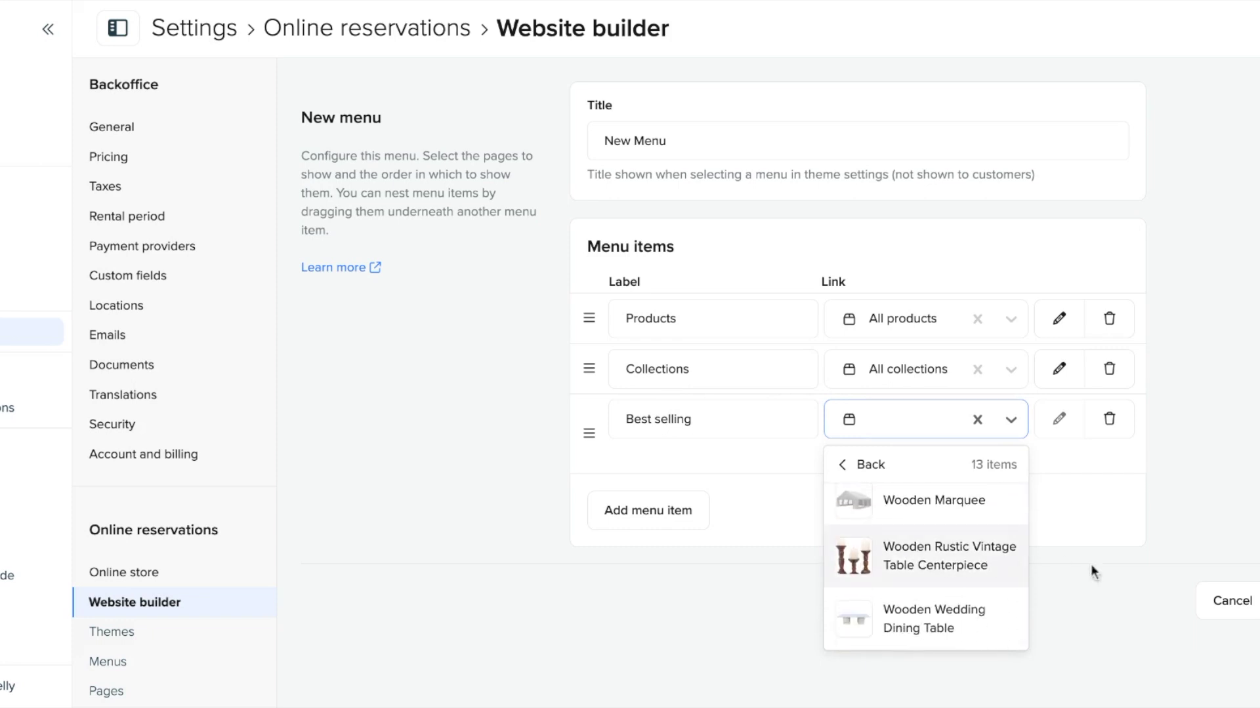
left_click(1109, 419)
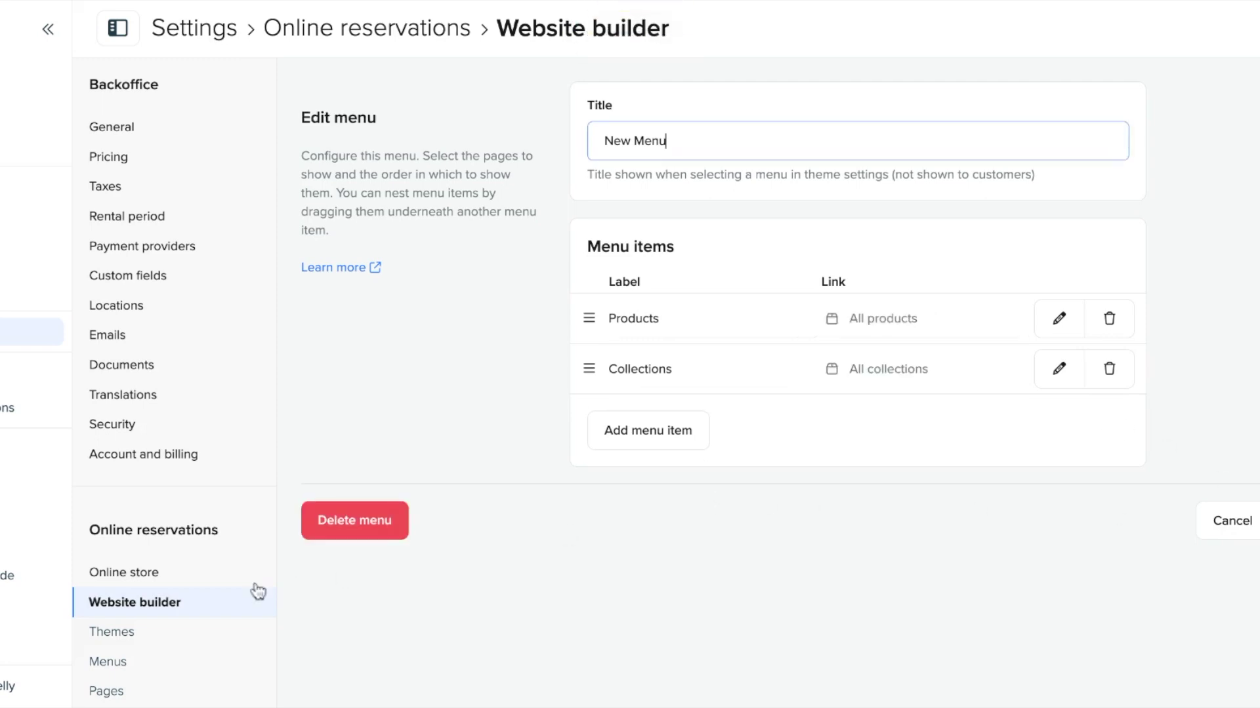
In the theme editor, change the header's menu from Main Menu to New Menu, save, and update the theme
left_click(187, 577)
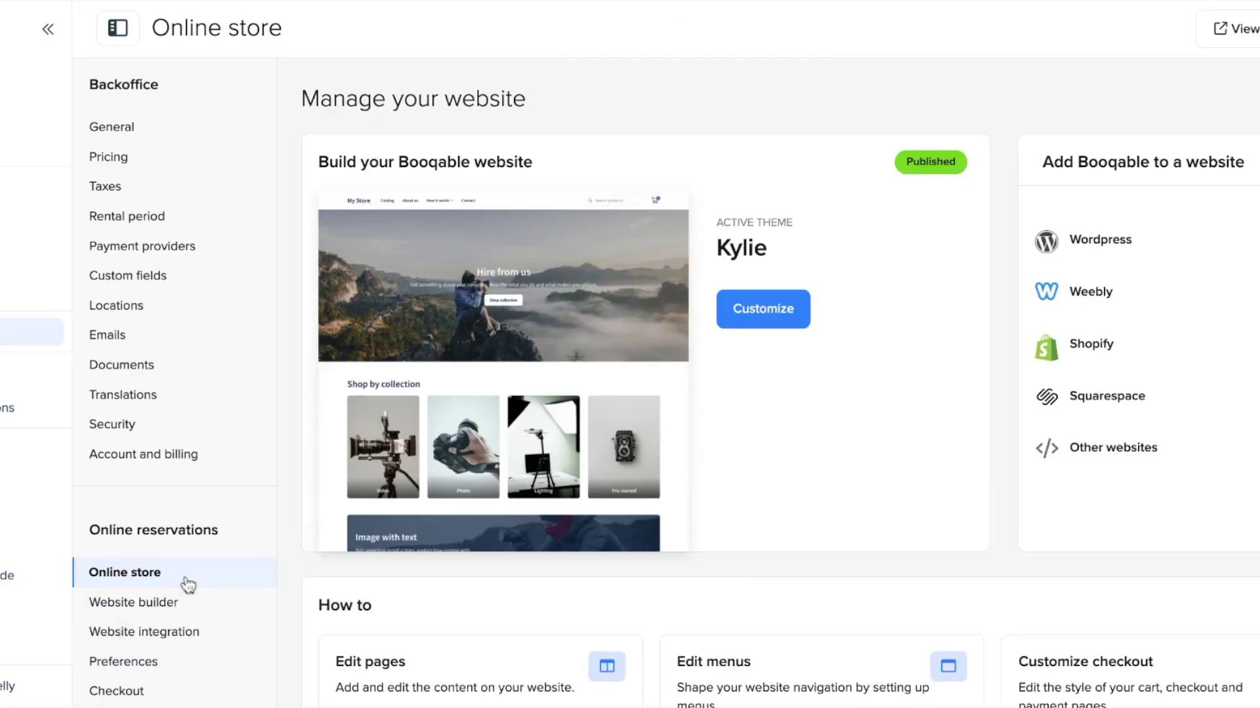
left_click(734, 321)
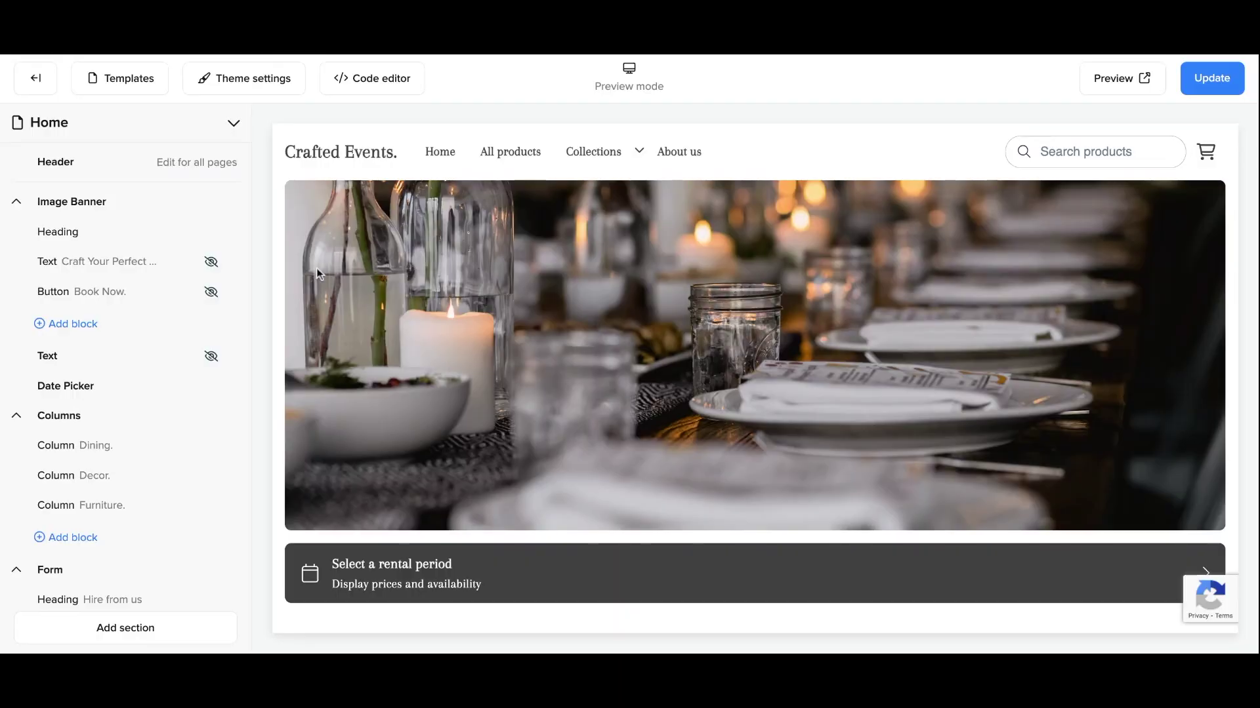
left_click(140, 161)
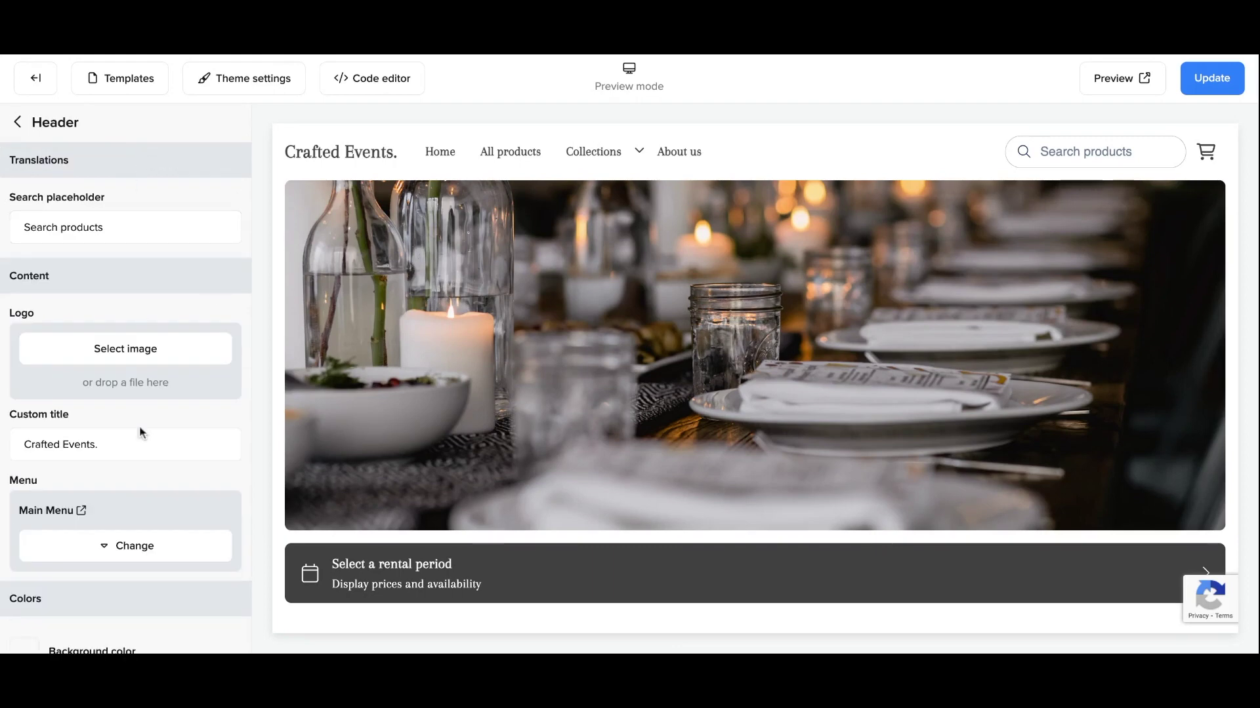
left_click(133, 554)
left_click(135, 586)
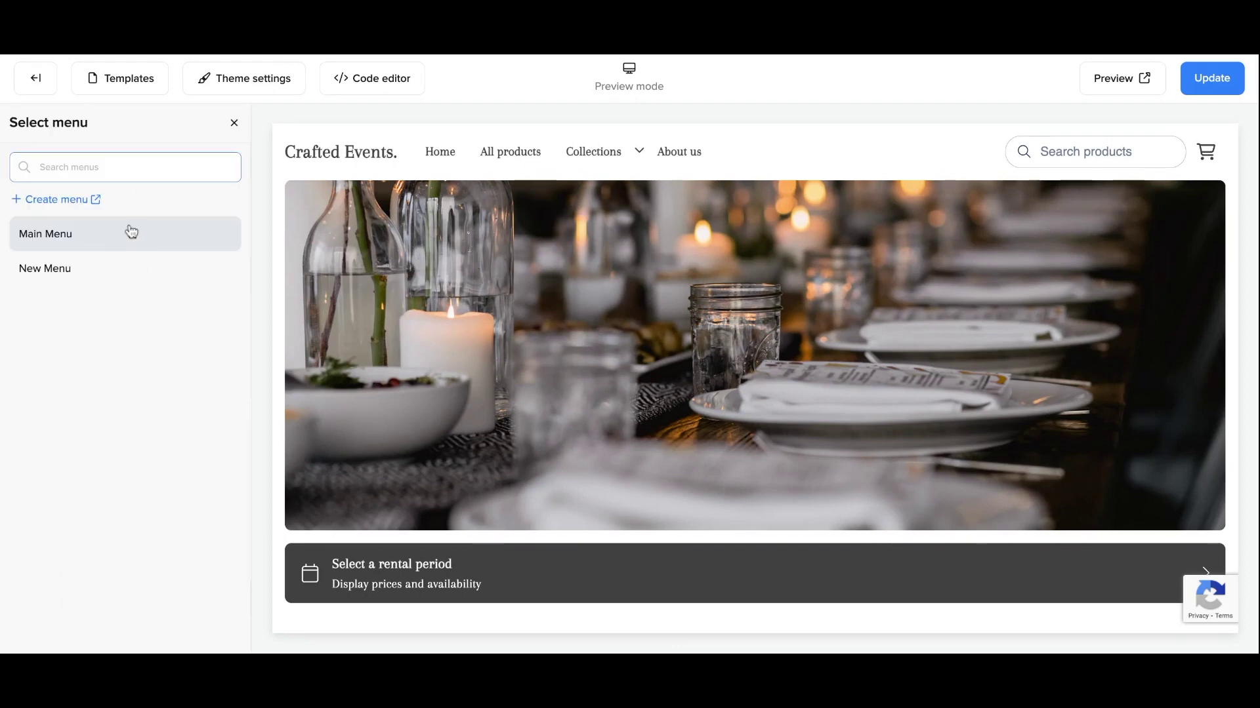
left_click(131, 269)
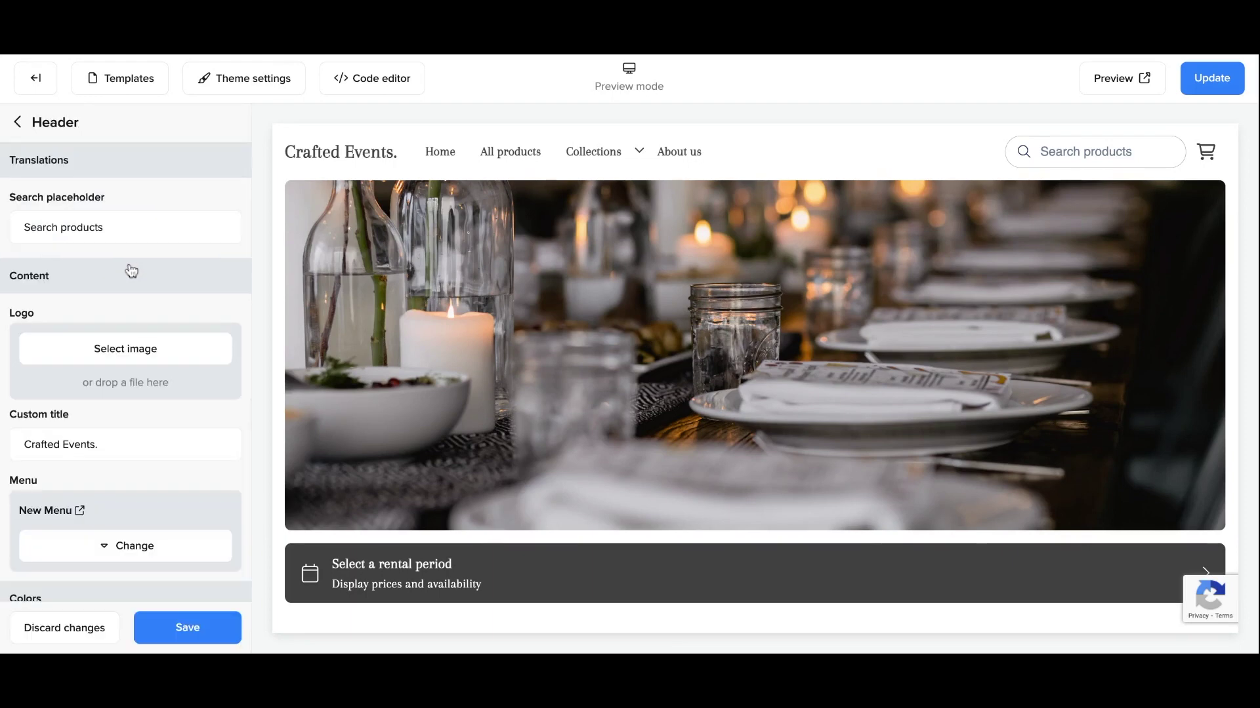
left_click(184, 626)
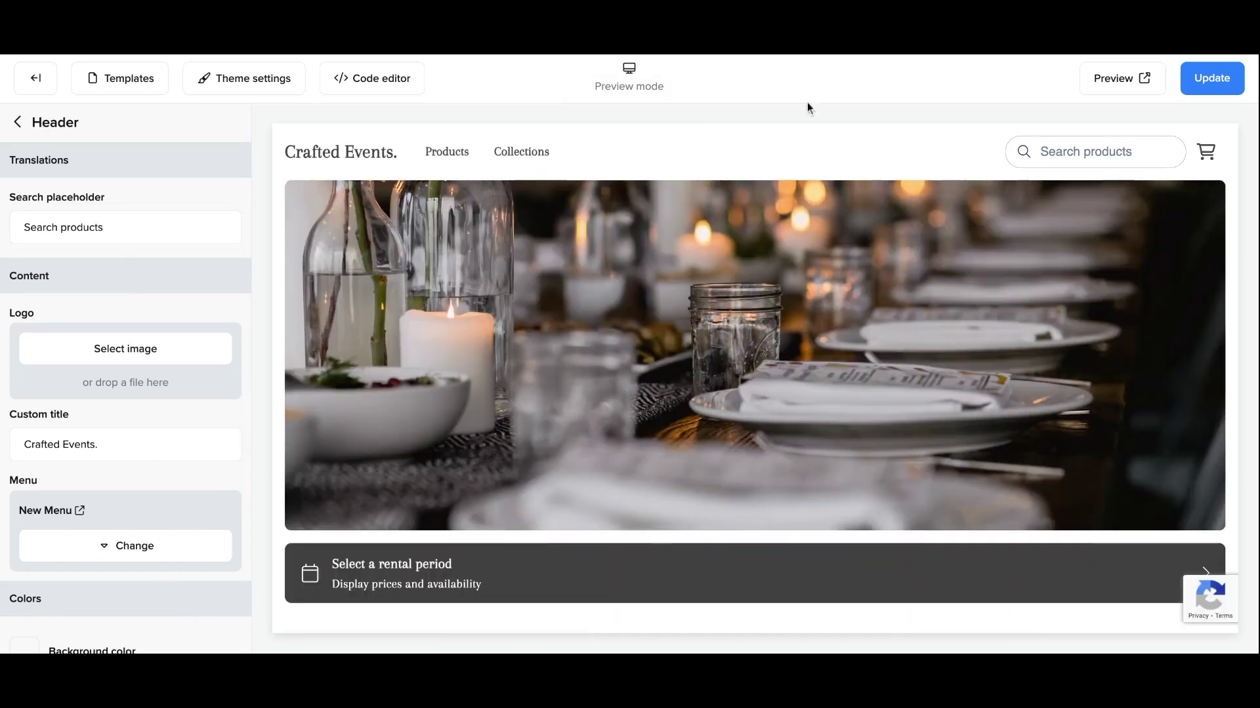
left_click(1197, 84)
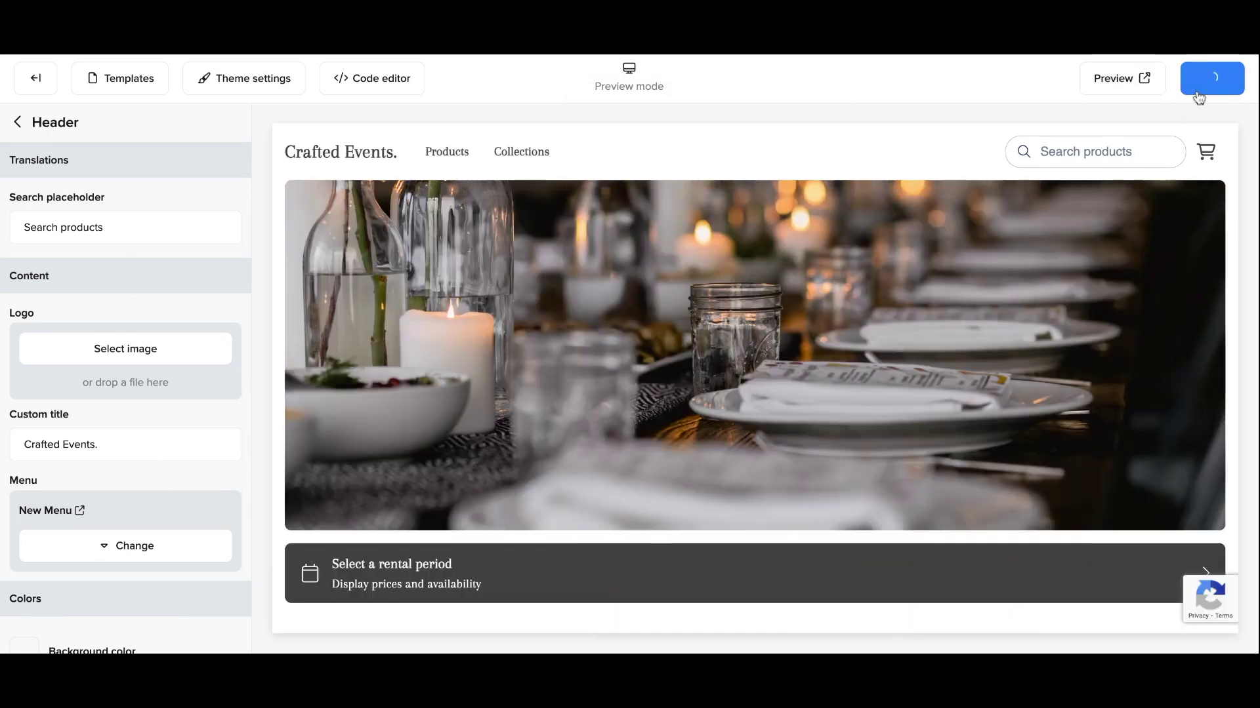